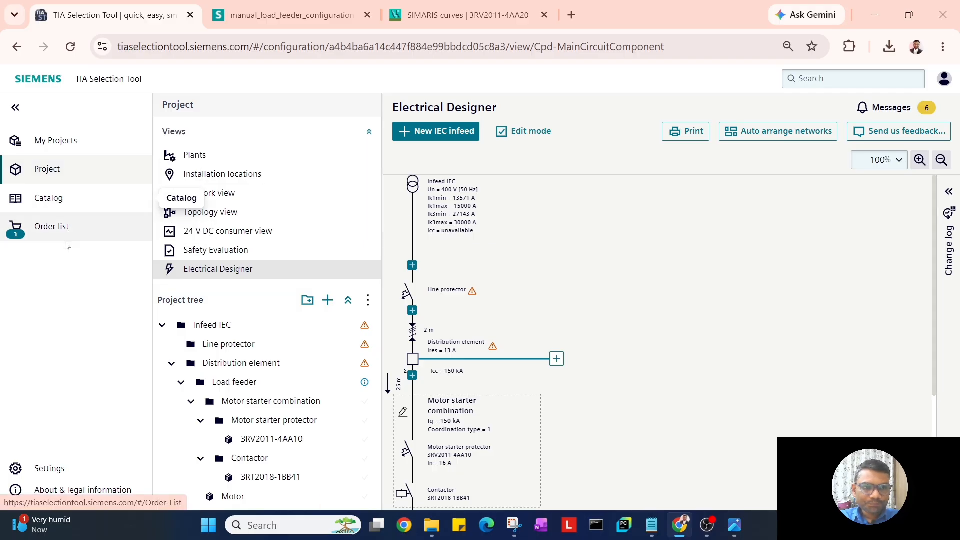
Check the order list's contactor, circuit breaker and link module articles, then return to the project.
click(68, 231)
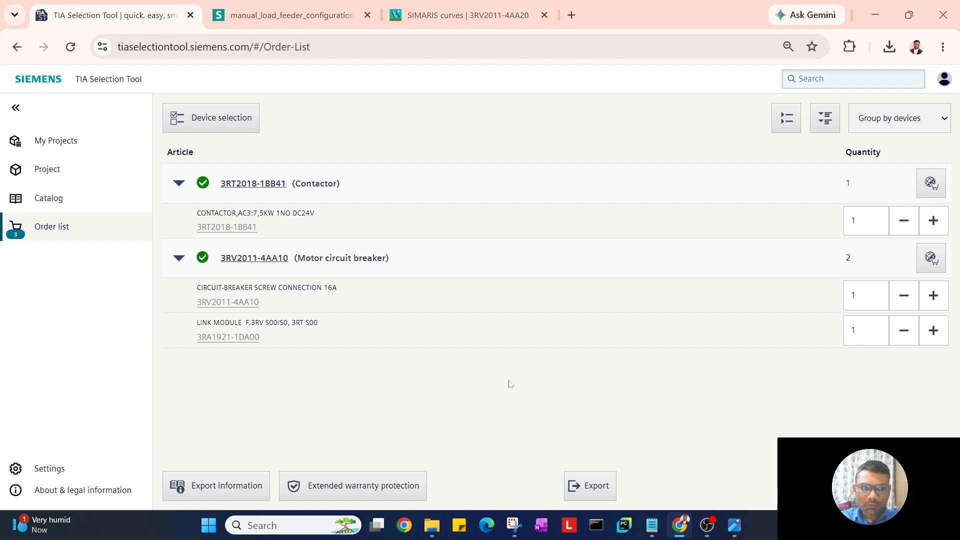
click(50, 172)
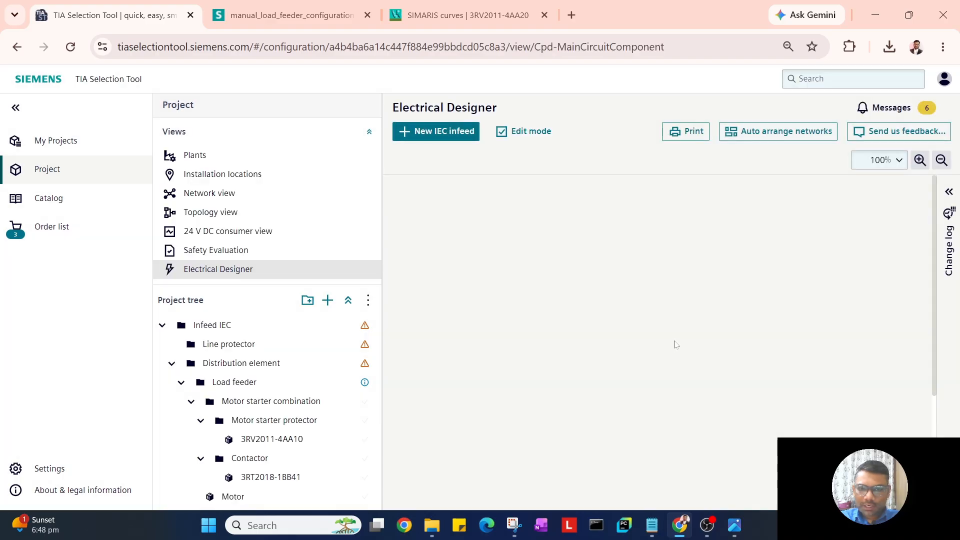
Scroll the Electrical Designer diagram down to the motor starter combination and motor.
scroll(607, 350, down, 3)
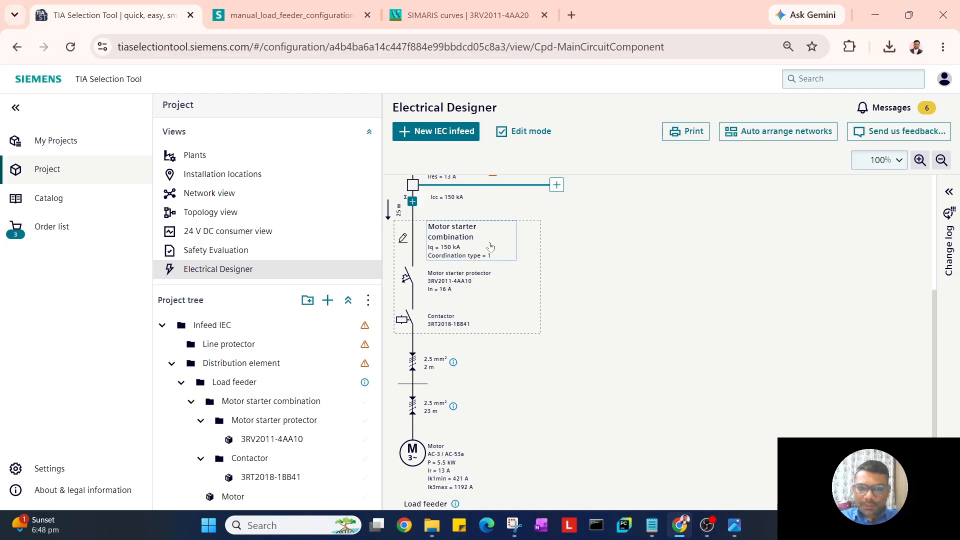
Browse the combination's Properties, Device parameters and Accessories tabs, ending on link module 3RA1921-1DA00.
click(403, 238)
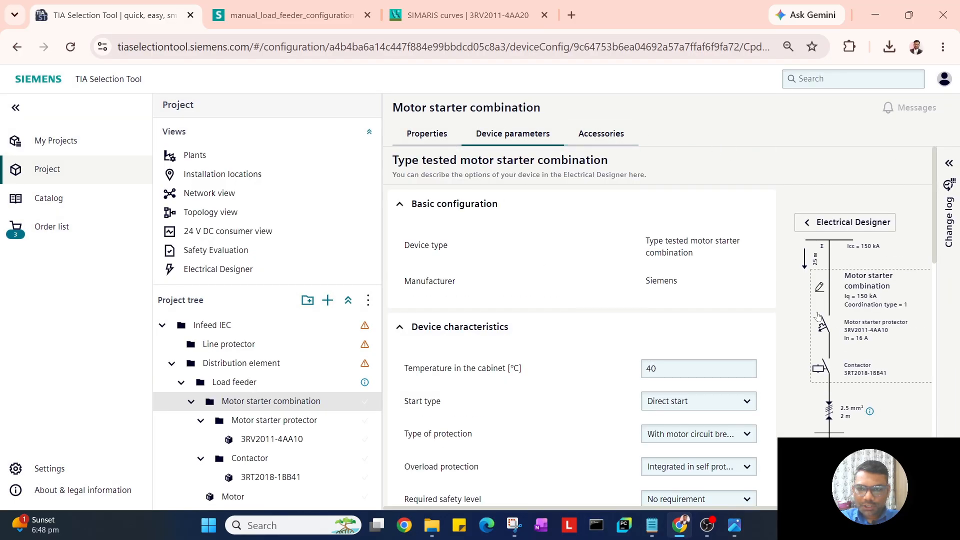
click(444, 138)
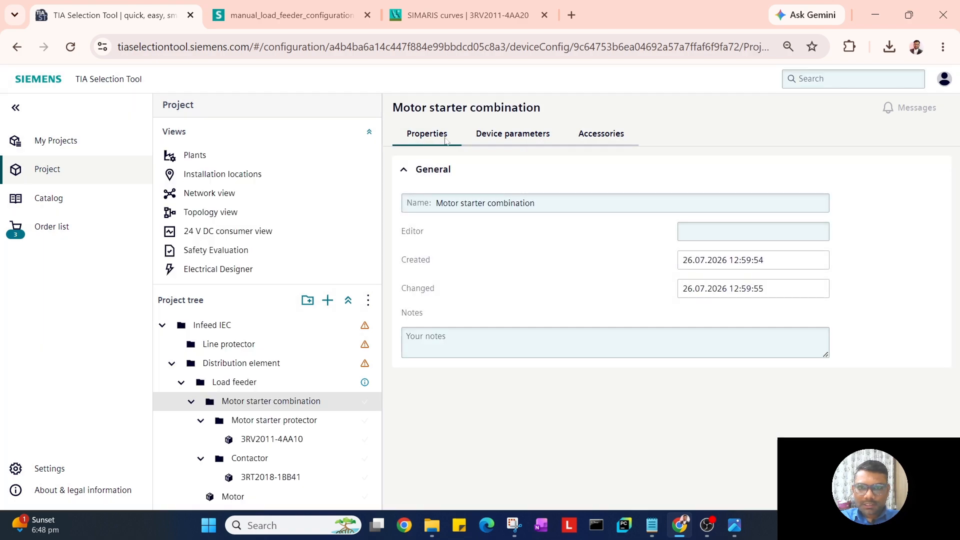
click(522, 141)
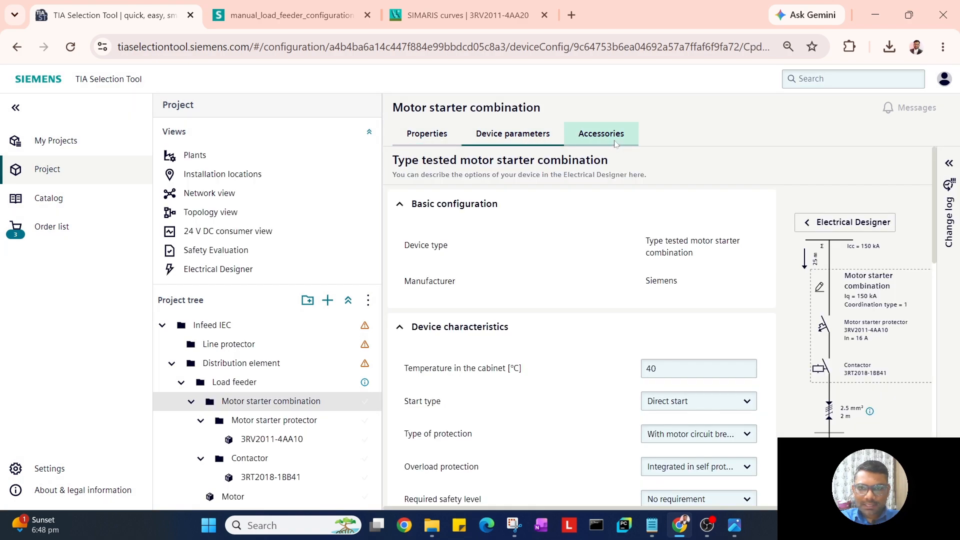
click(615, 143)
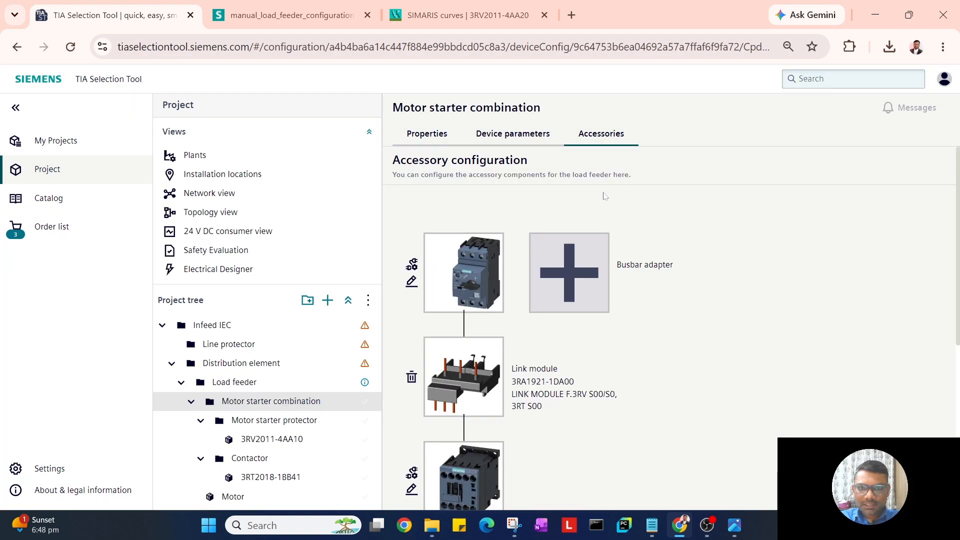
click(434, 142)
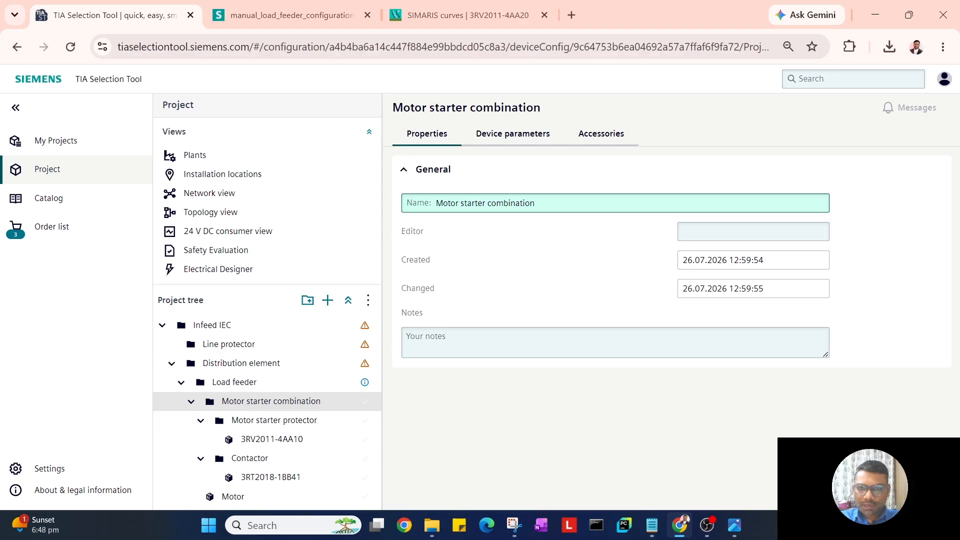
click(608, 145)
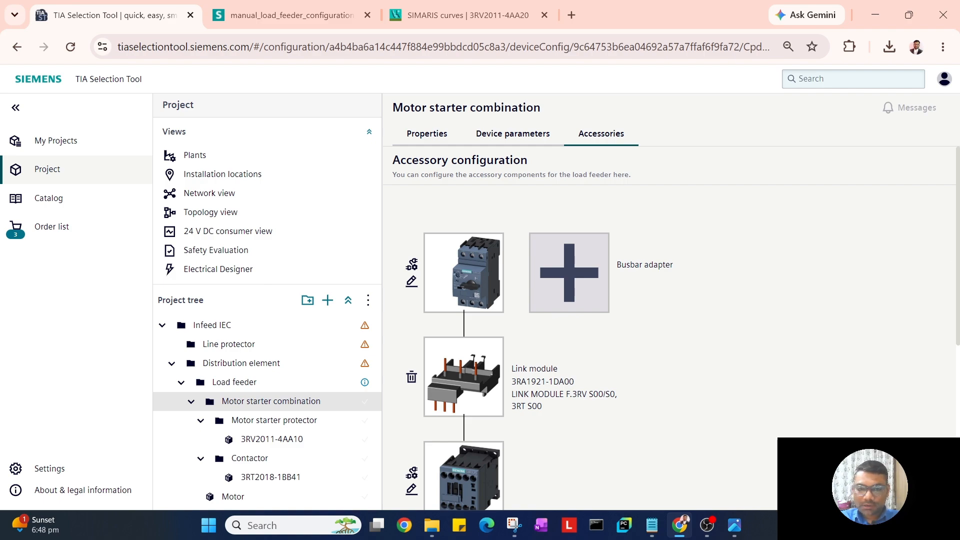
click(567, 276)
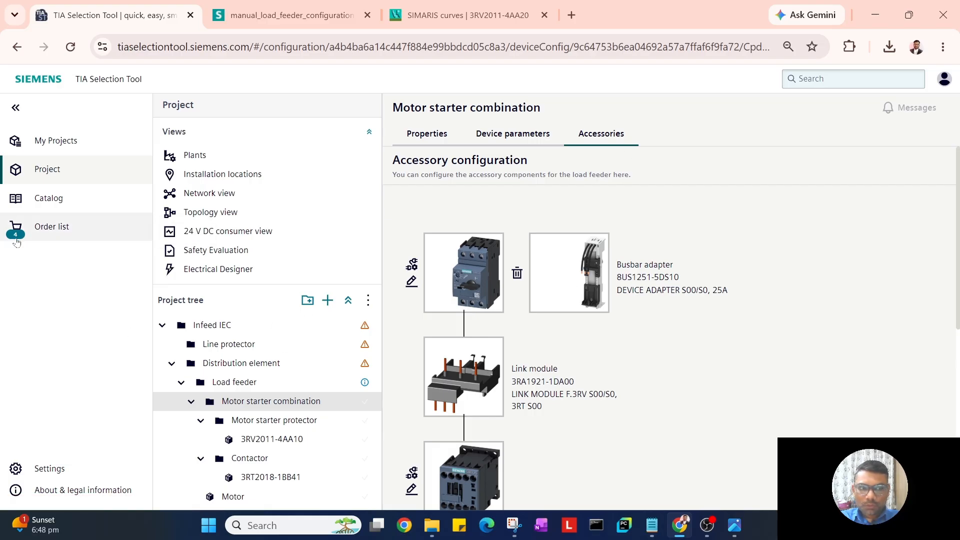
click(517, 273)
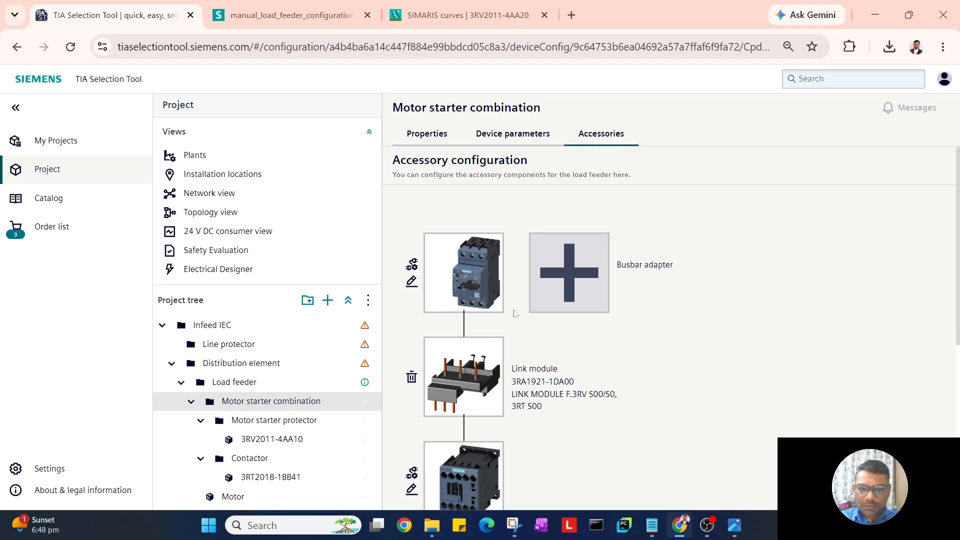
In Device parameters, collapse all four sections and reopen only Basic configuration.
click(496, 140)
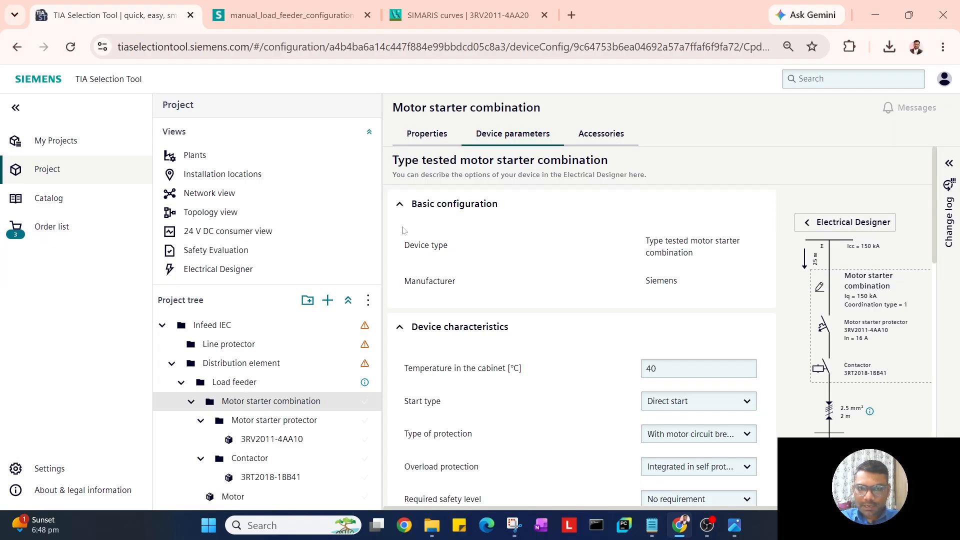
click(411, 204)
click(411, 238)
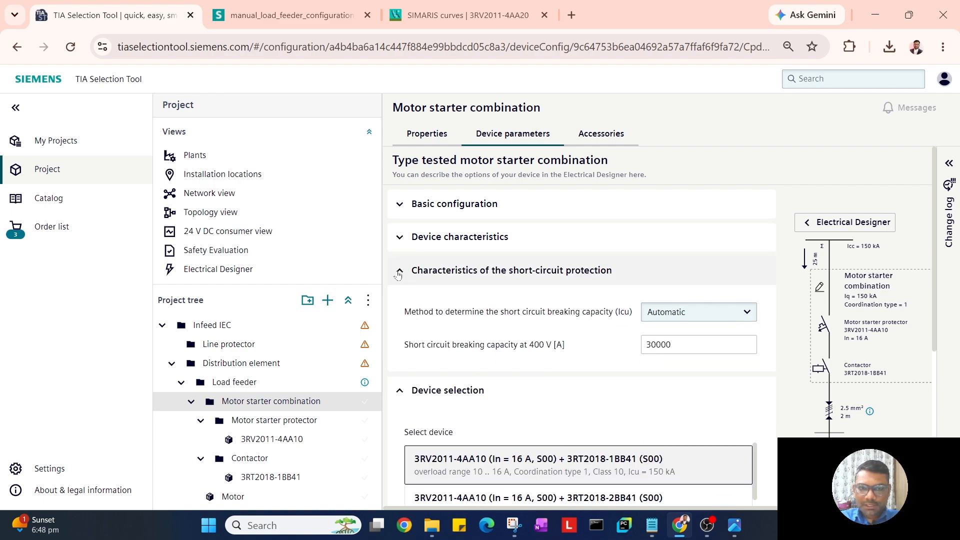
click(411, 271)
click(411, 303)
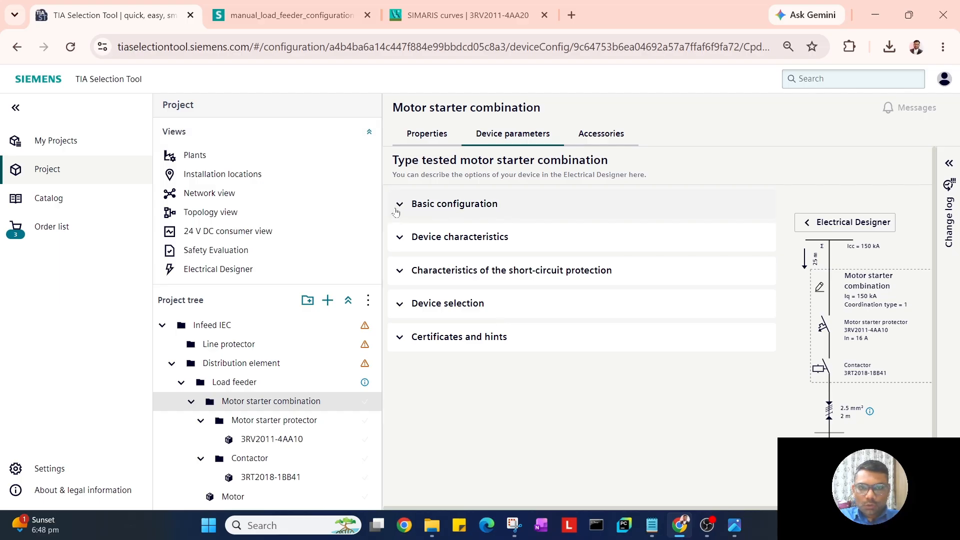
click(399, 204)
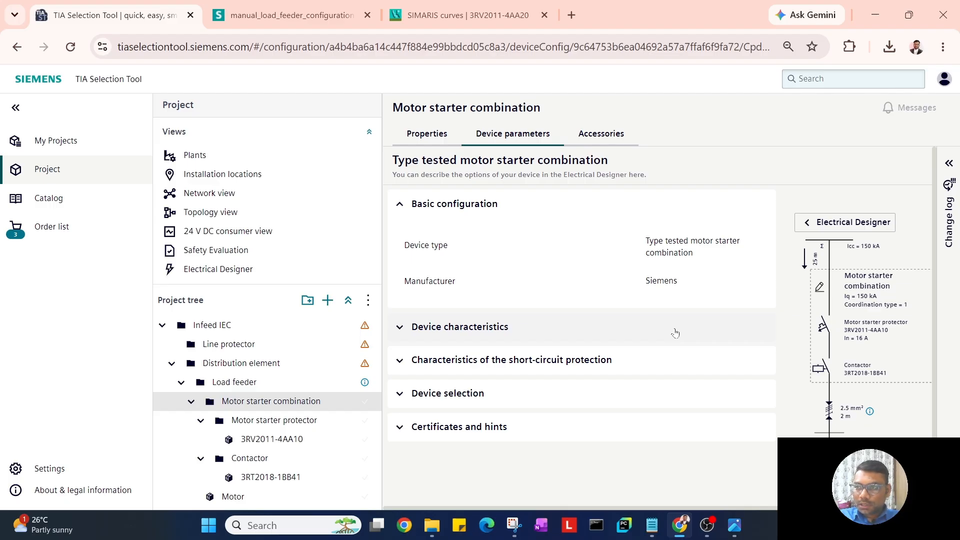
scroll(644, 342, down, 1)
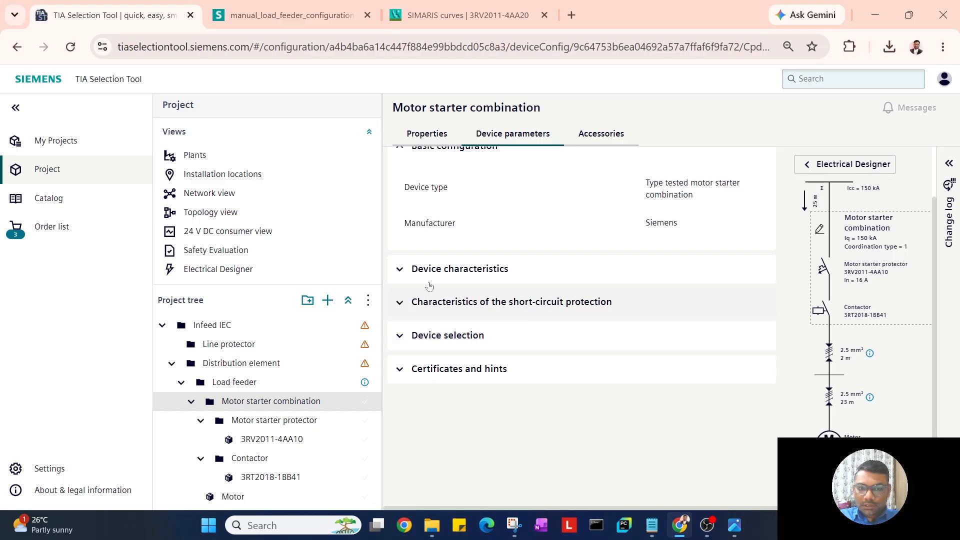
Expand Device characteristics (40 °C, Direct start, type 1, 24 V DC) and list the start types.
click(435, 268)
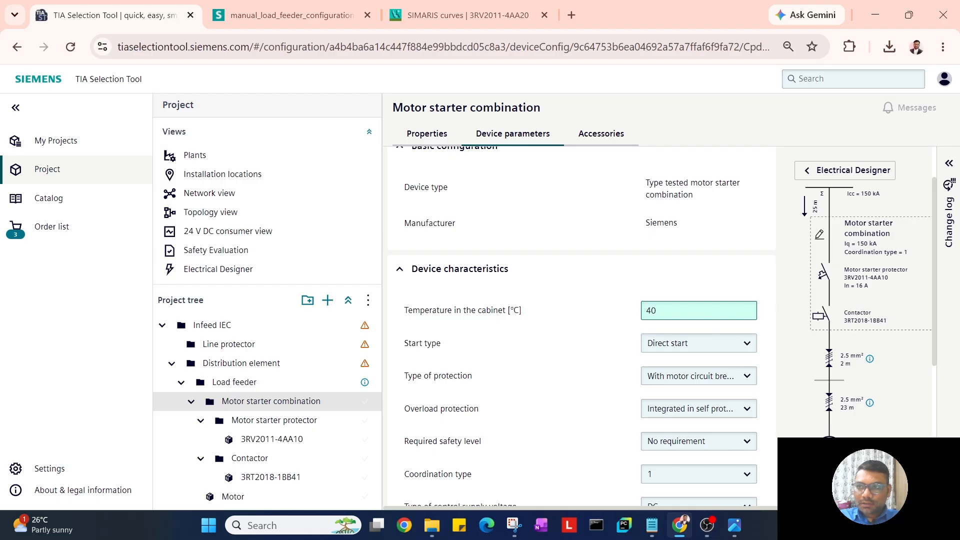
scroll(512, 372, down, 1)
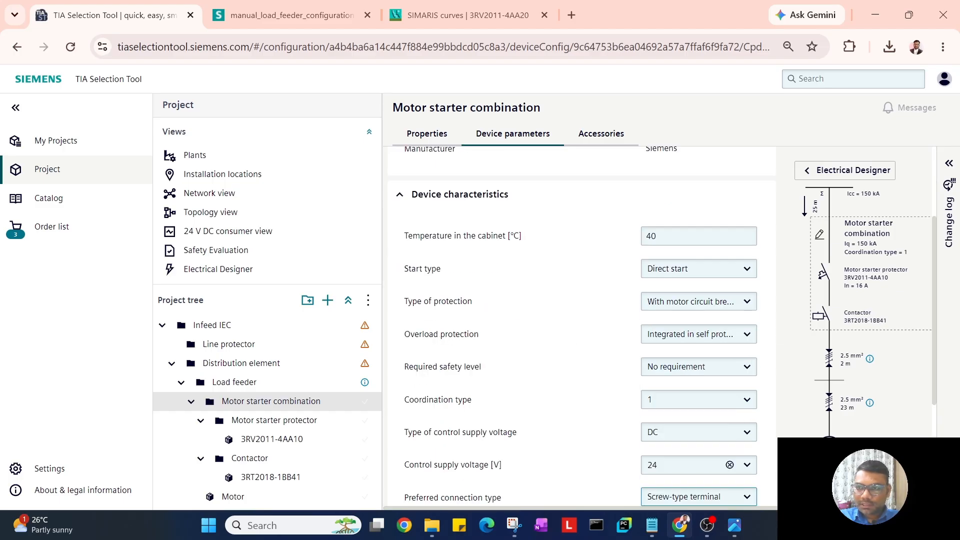
click(689, 270)
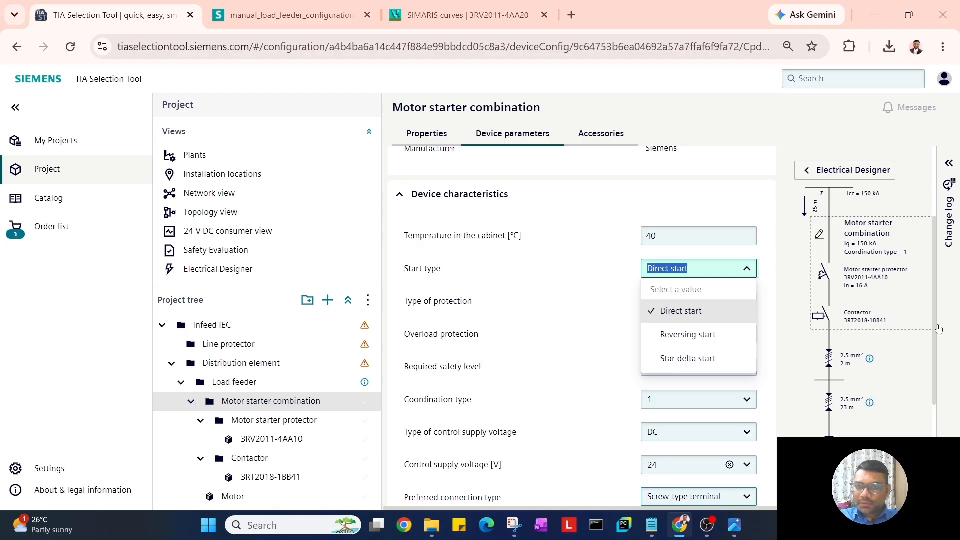
Leave start type and protection type unchanged, then list the overload protection options.
click(551, 335)
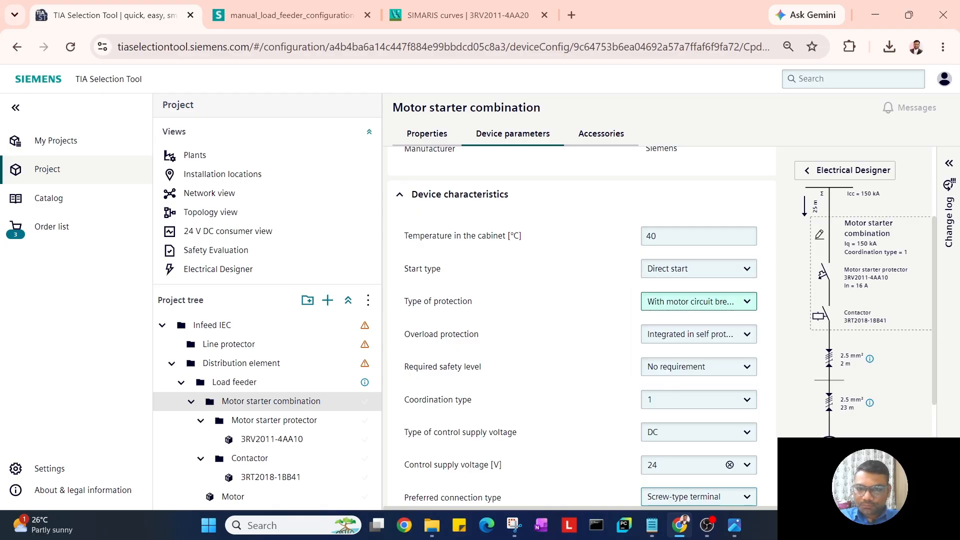
click(692, 301)
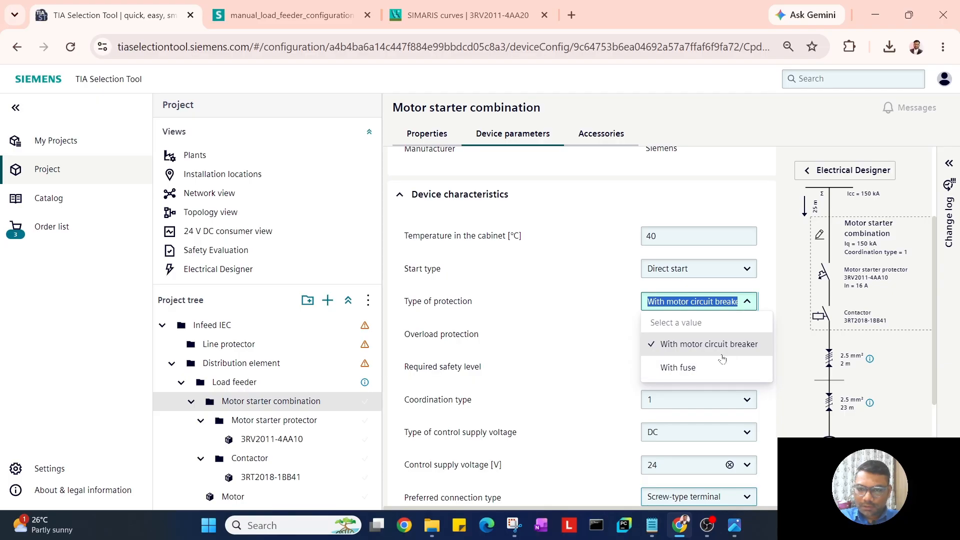
click(558, 339)
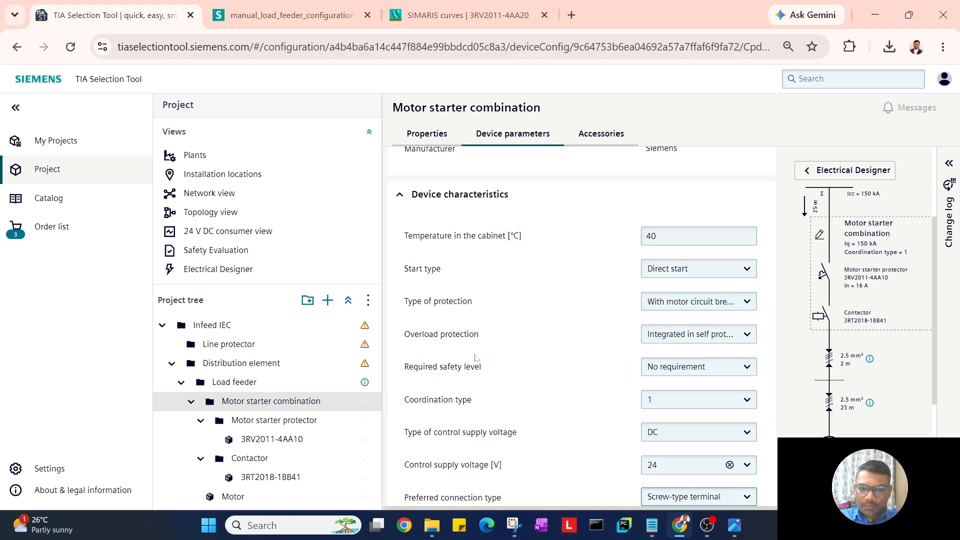
click(648, 337)
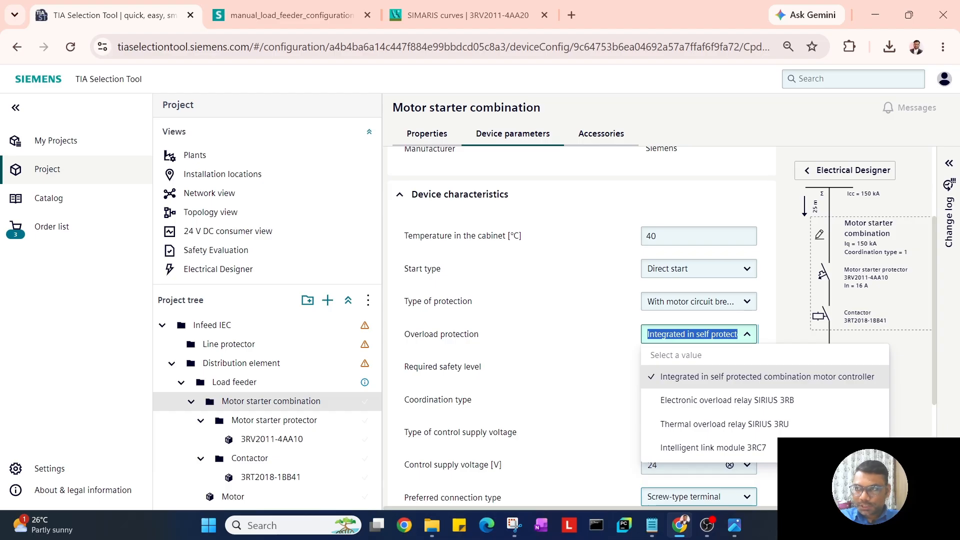
click(598, 319)
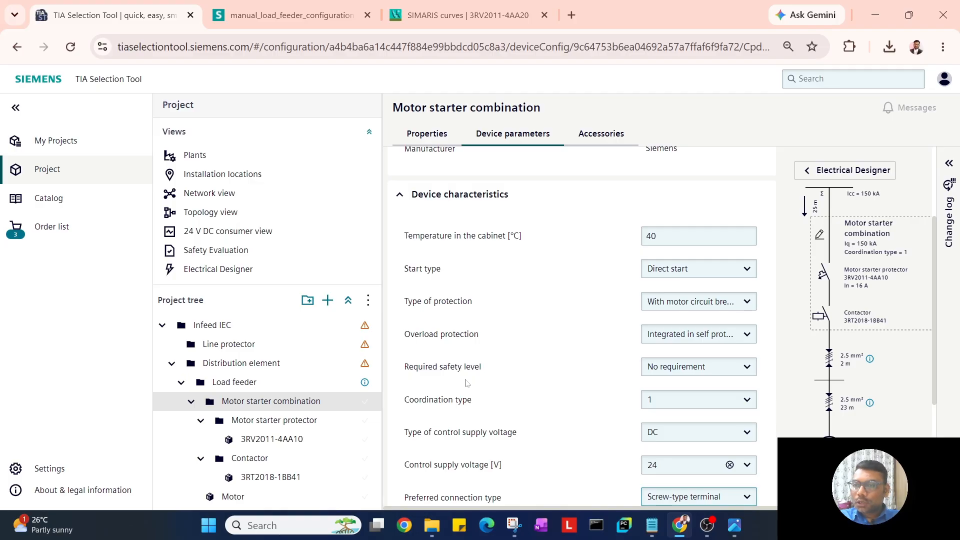
scroll(516, 362, down, 1)
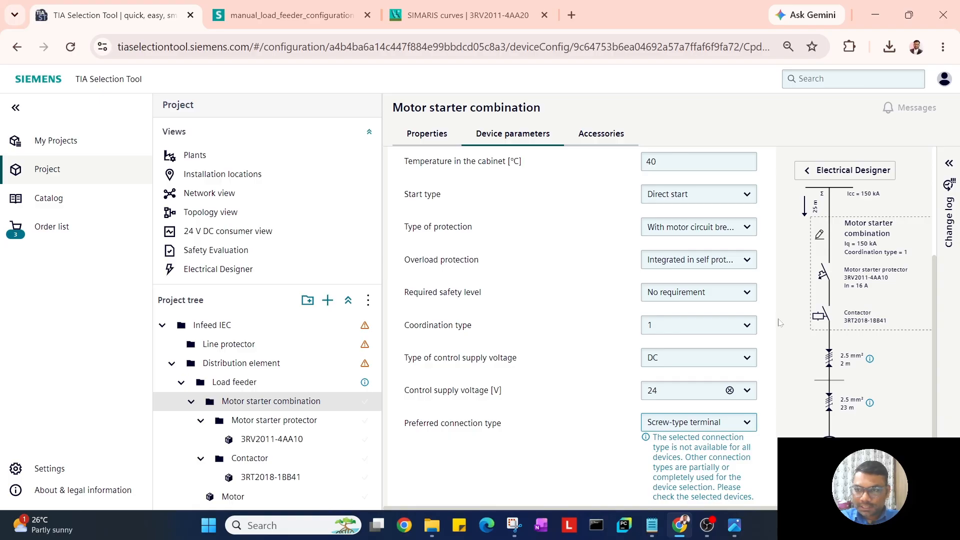
scroll(534, 368, down, 2)
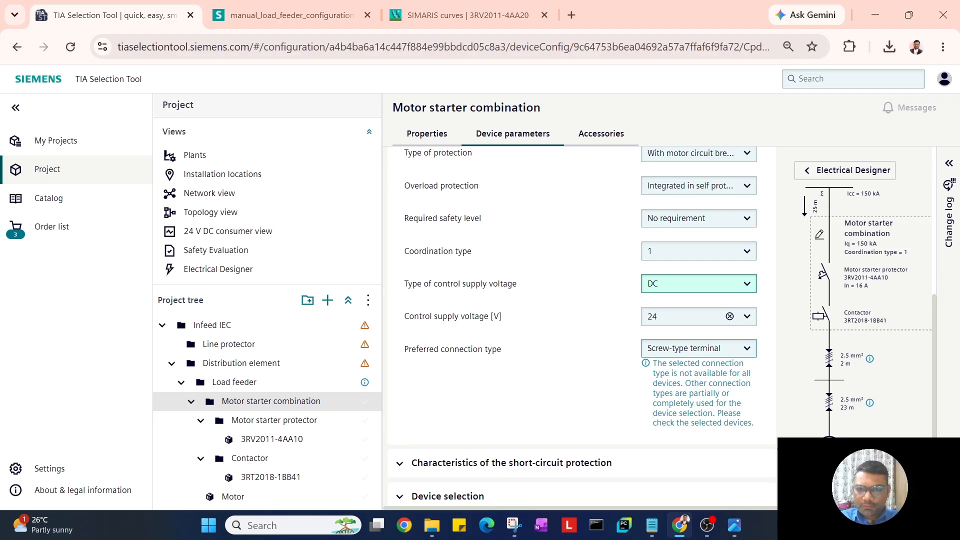
click(749, 318)
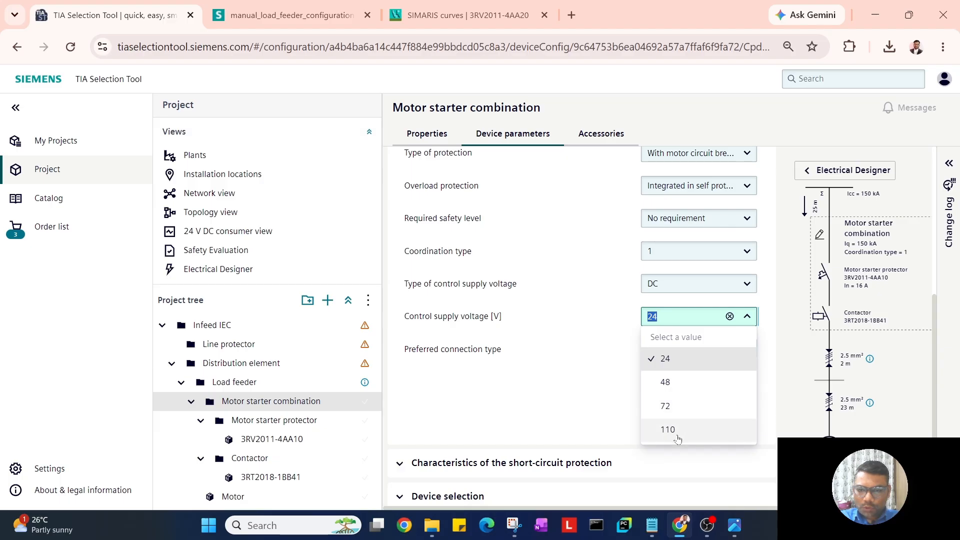
click(580, 329)
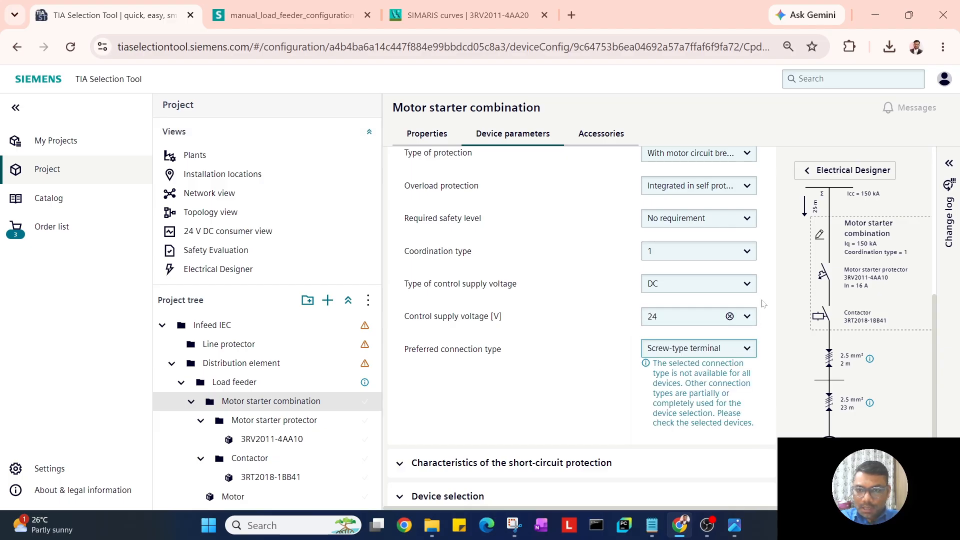
click(748, 284)
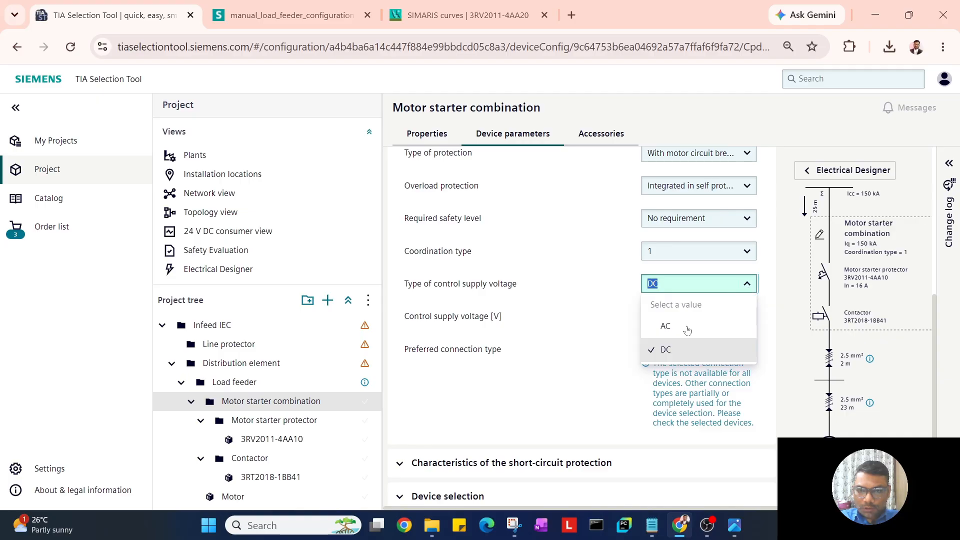
click(665, 326)
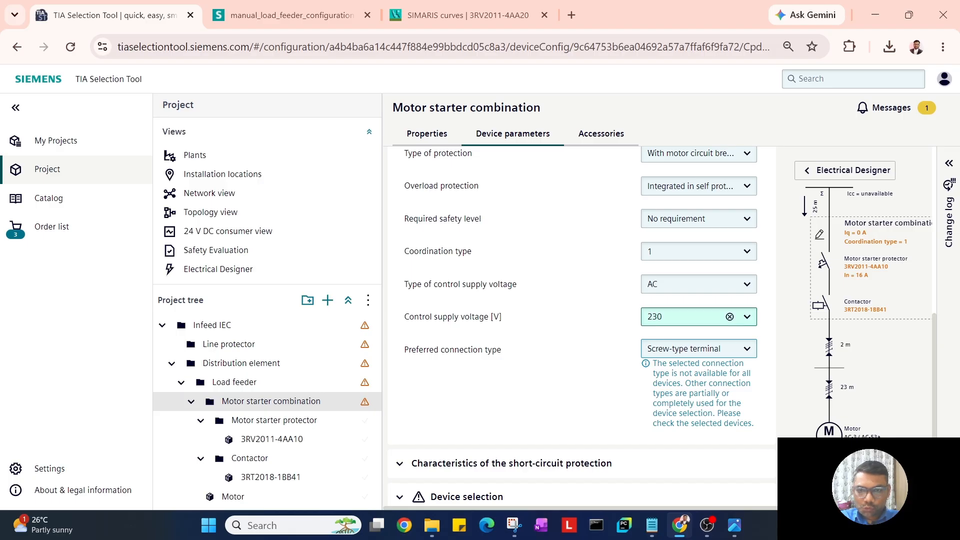
click(747, 318)
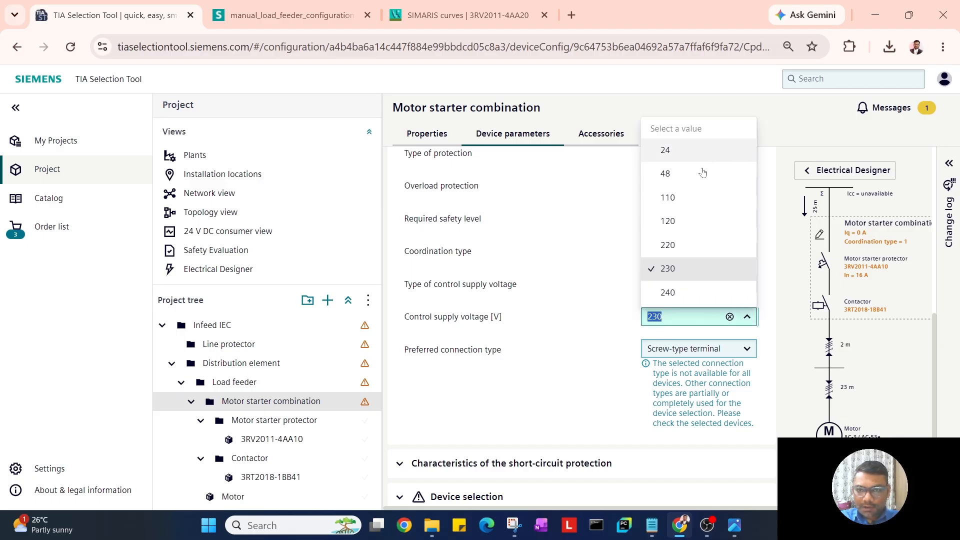
click(592, 267)
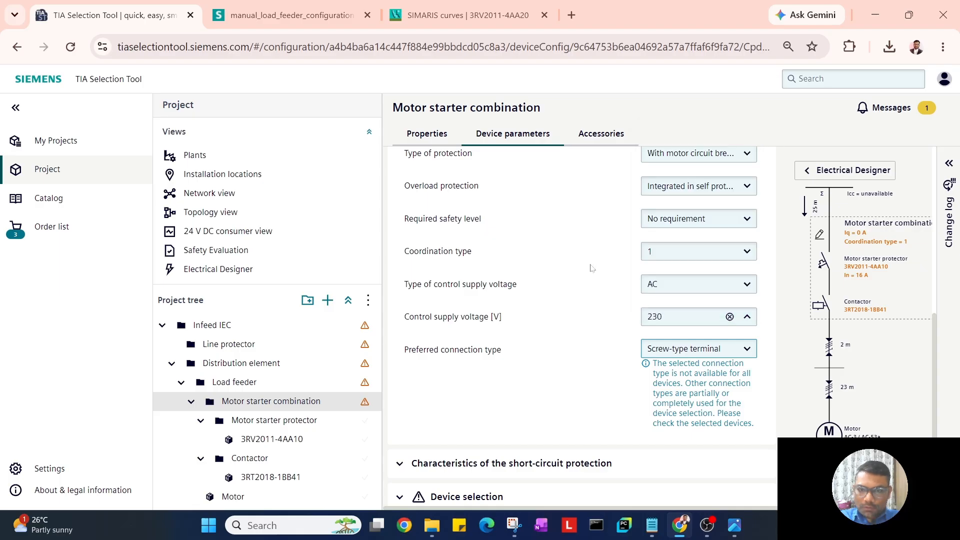
click(718, 285)
click(695, 356)
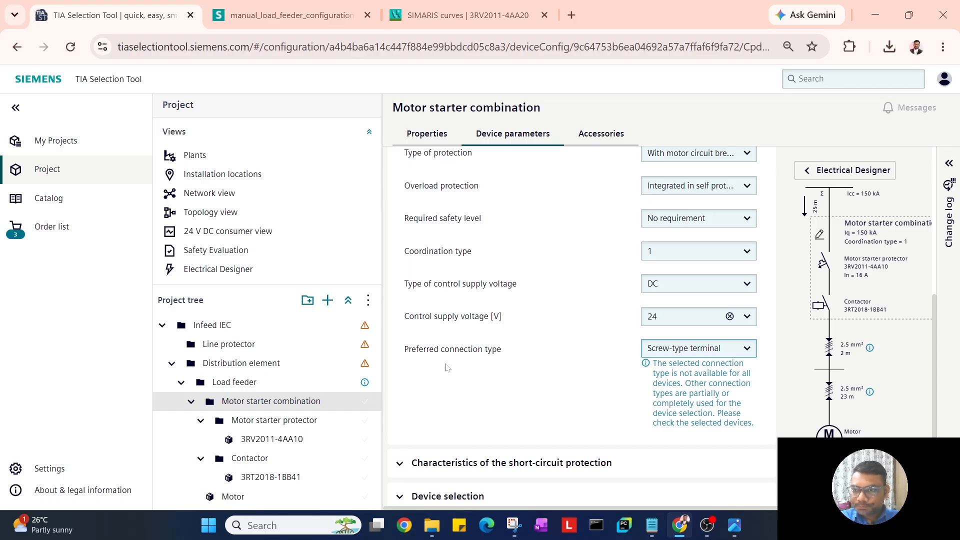
click(746, 350)
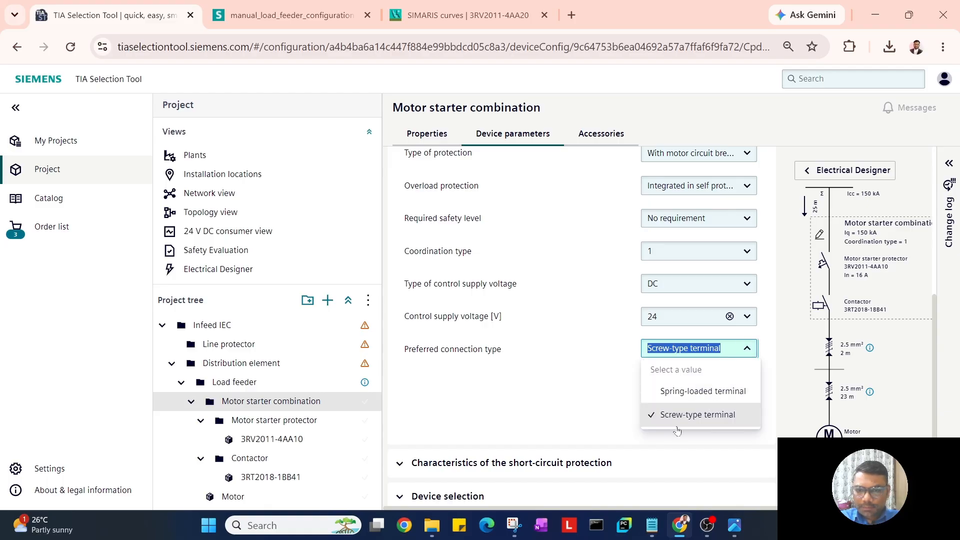
click(587, 396)
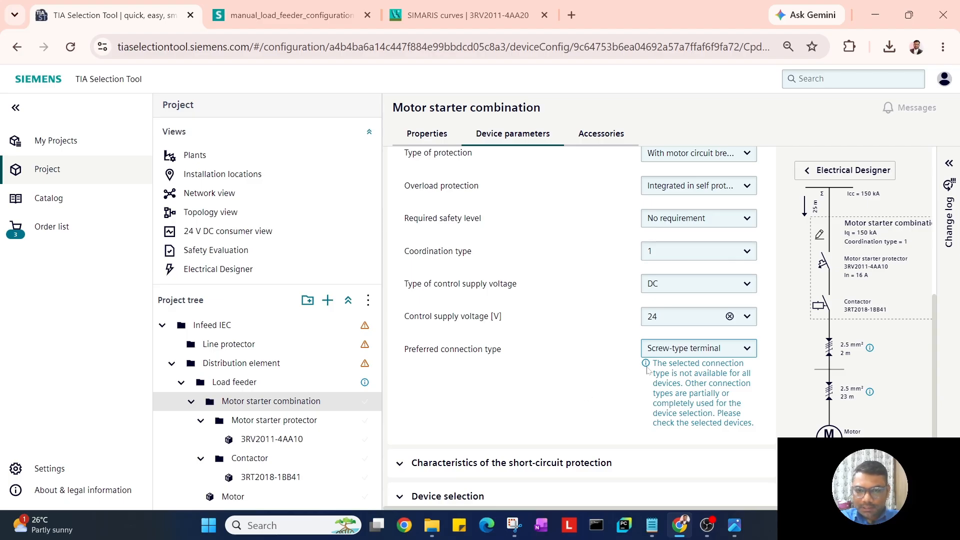
scroll(647, 371, down, 1)
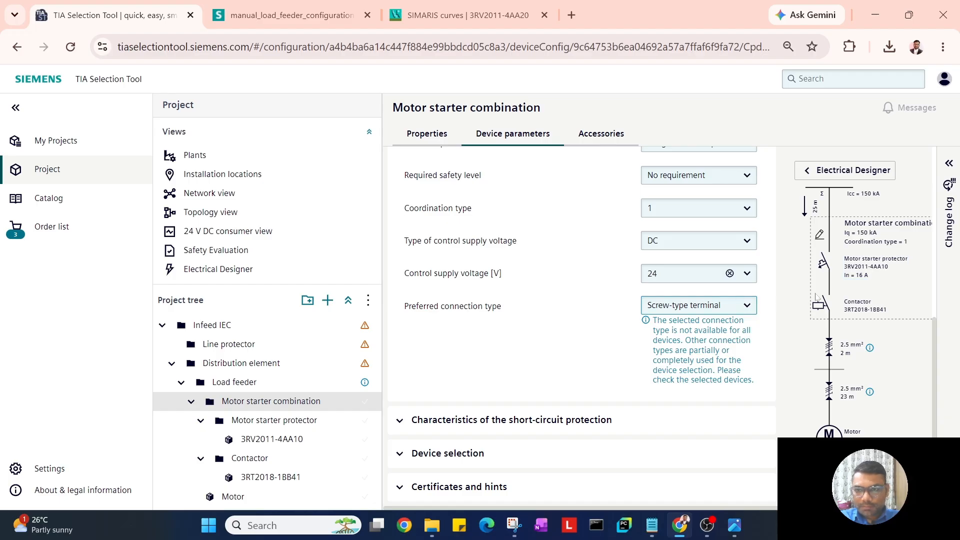
click(746, 306)
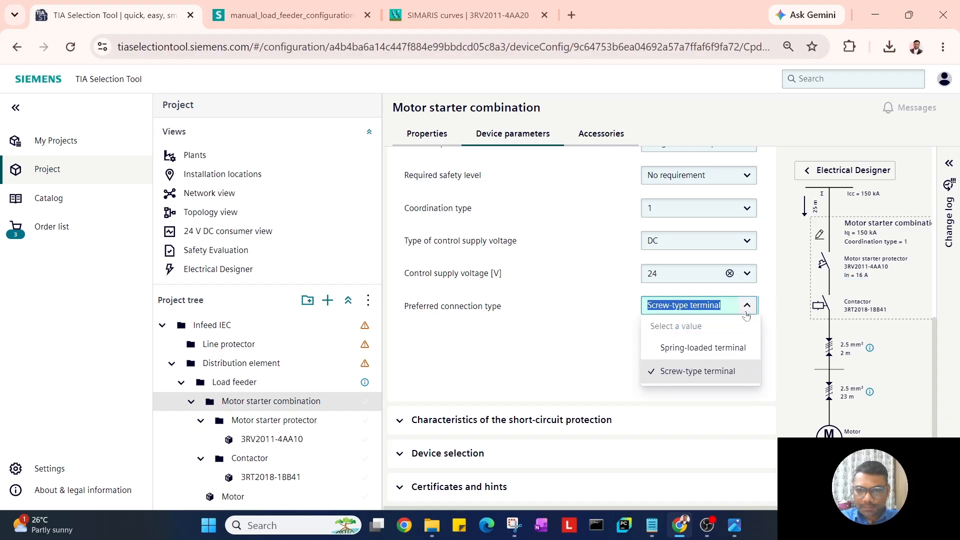
click(563, 350)
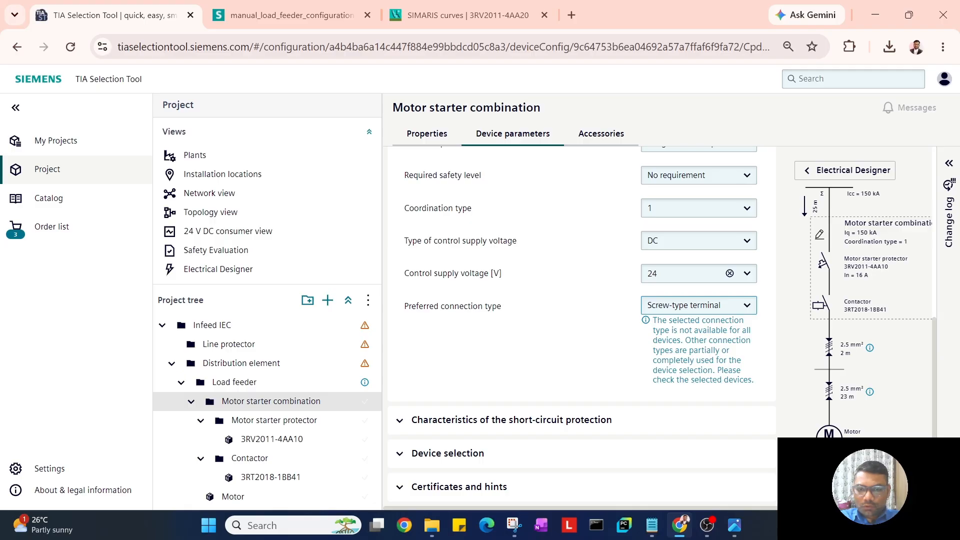
Expand the short-circuit protection characteristics and keep Automatic Icu determination (30000 A at 400 V).
click(640, 425)
scroll(560, 340, down, 2)
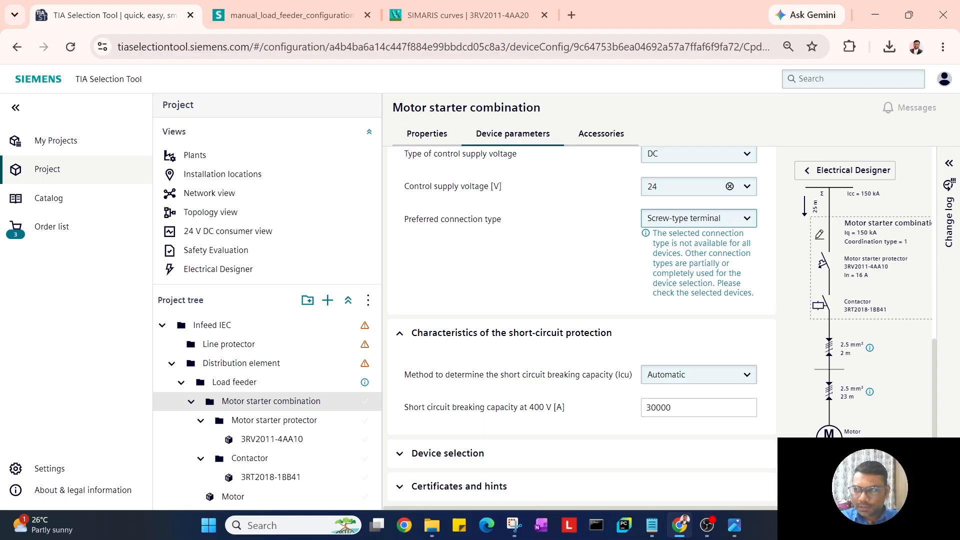
click(743, 379)
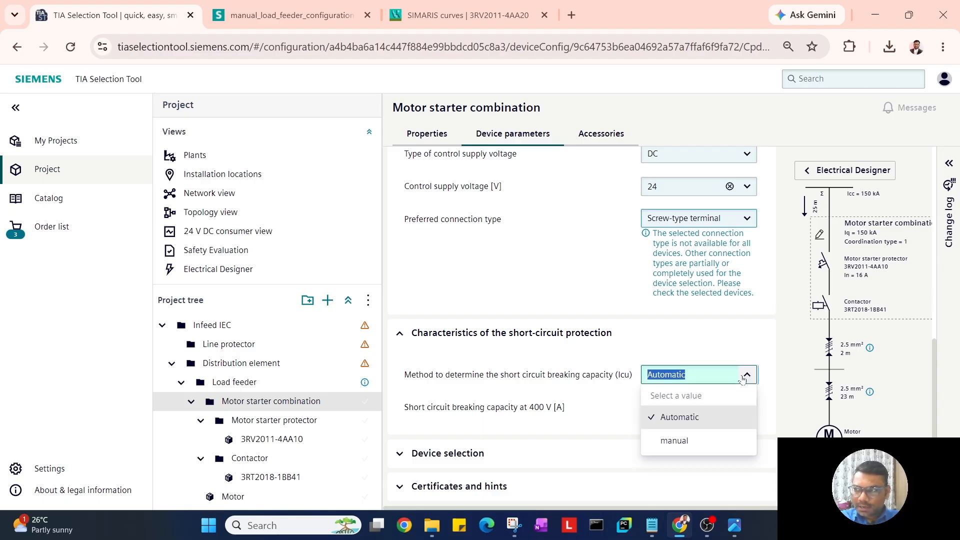
click(593, 409)
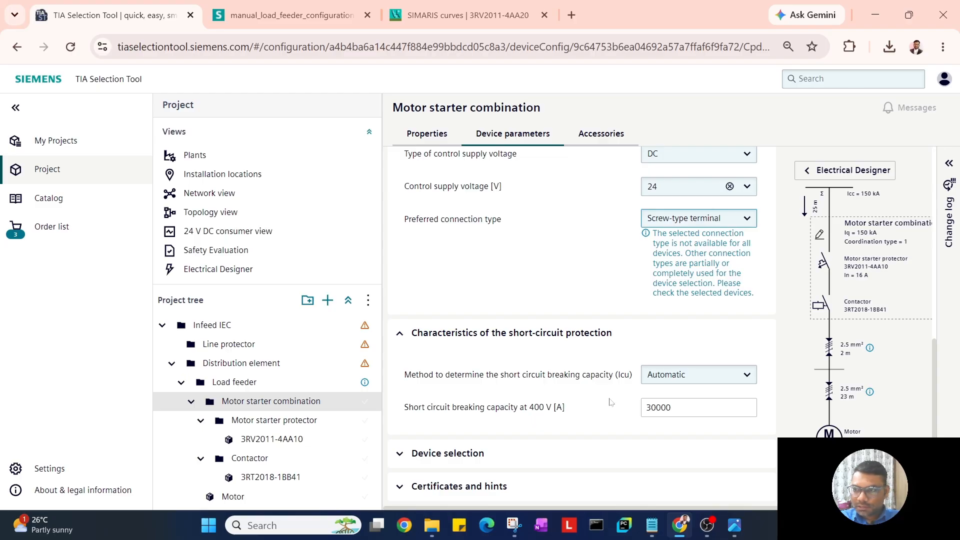
Pick the 3RV2011-4AA20 + 3RT2018-2BB41 combination from Device selection and create the devices.
click(566, 453)
scroll(606, 400, down, 3)
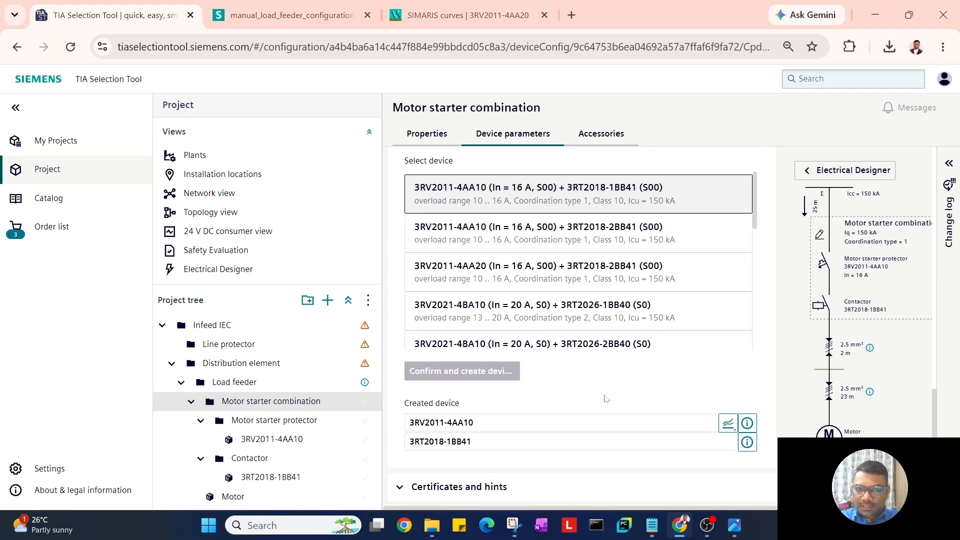
scroll(606, 399, up, 1)
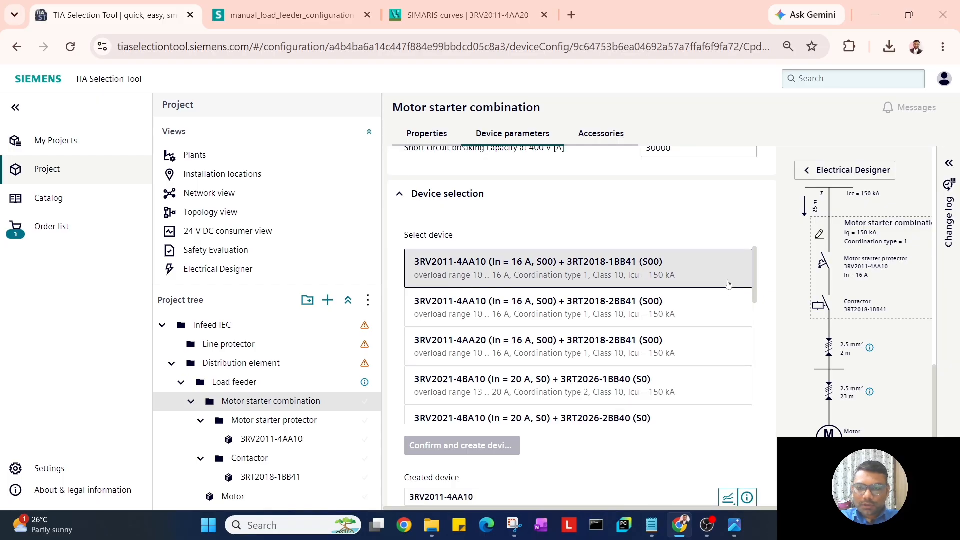
scroll(720, 330, down, 4)
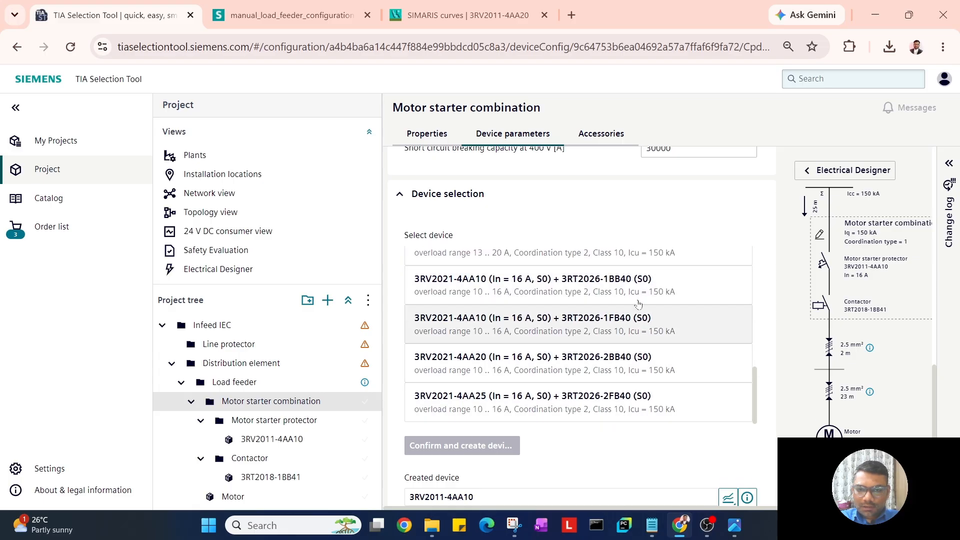
scroll(630, 340, up, 2)
scroll(631, 354, up, 2)
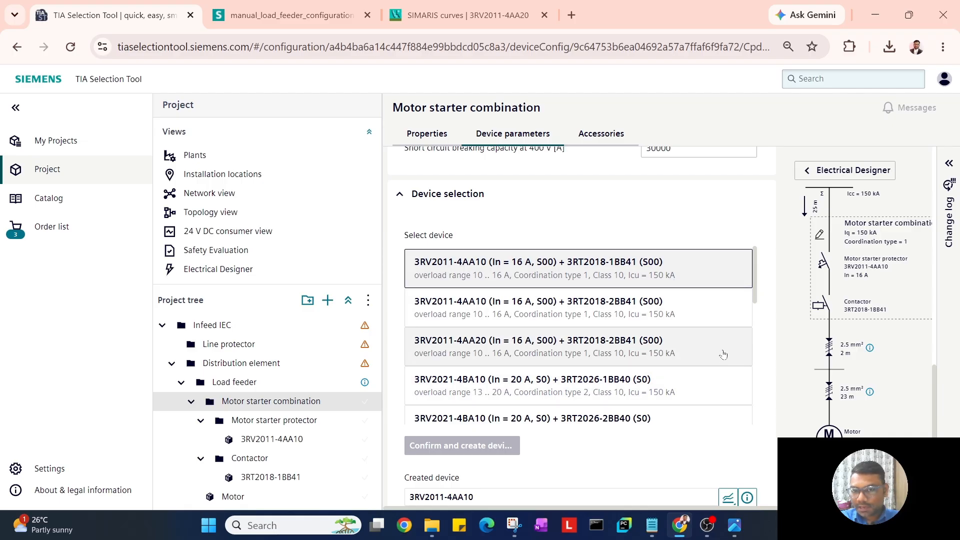
click(724, 385)
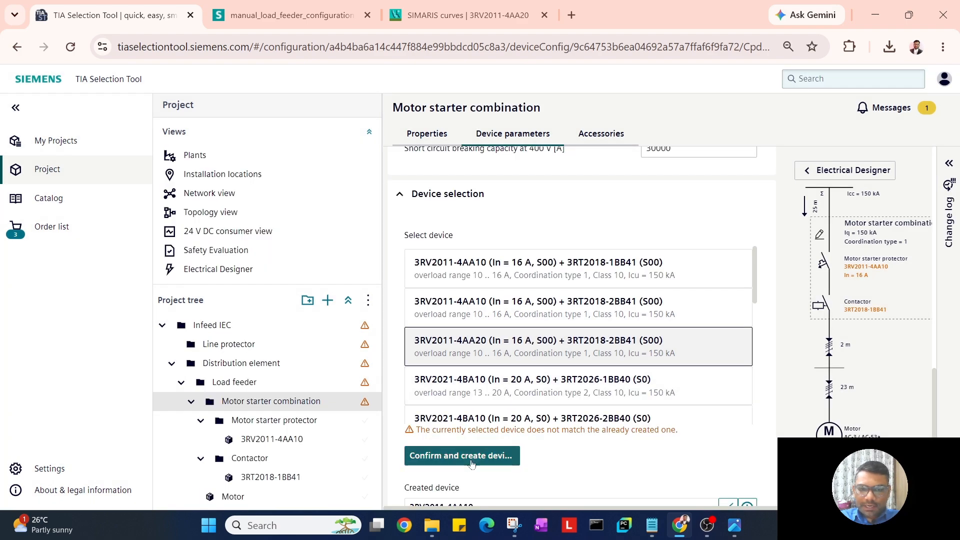
click(475, 454)
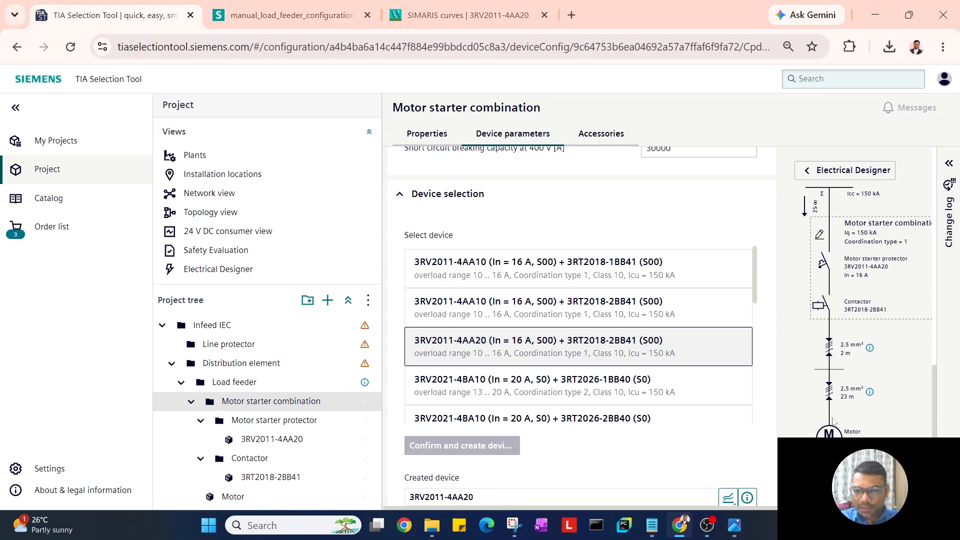
Review the product details of 3RV2011-4AA20 and 3RT2018-2BB41, then list the breaker's curve types.
scroll(555, 415, down, 5)
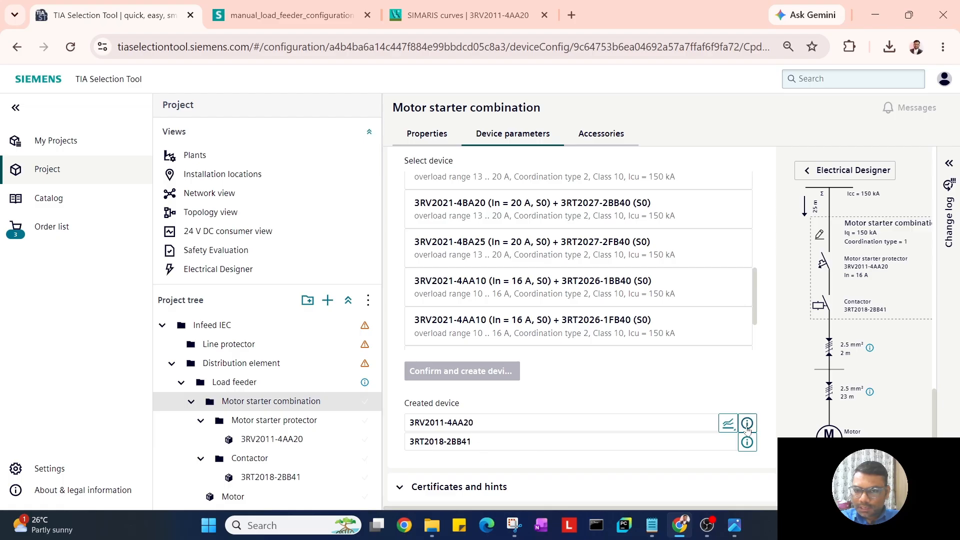
click(747, 425)
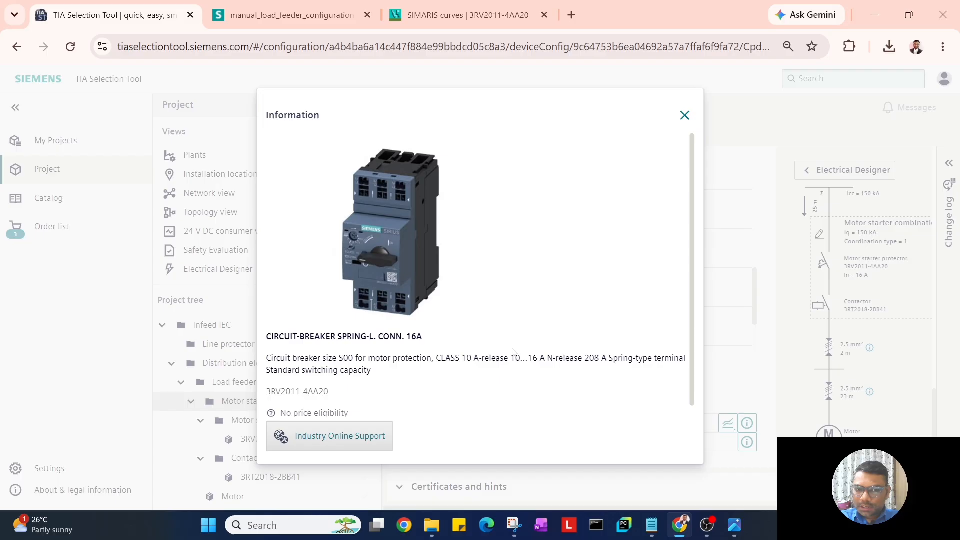
click(684, 115)
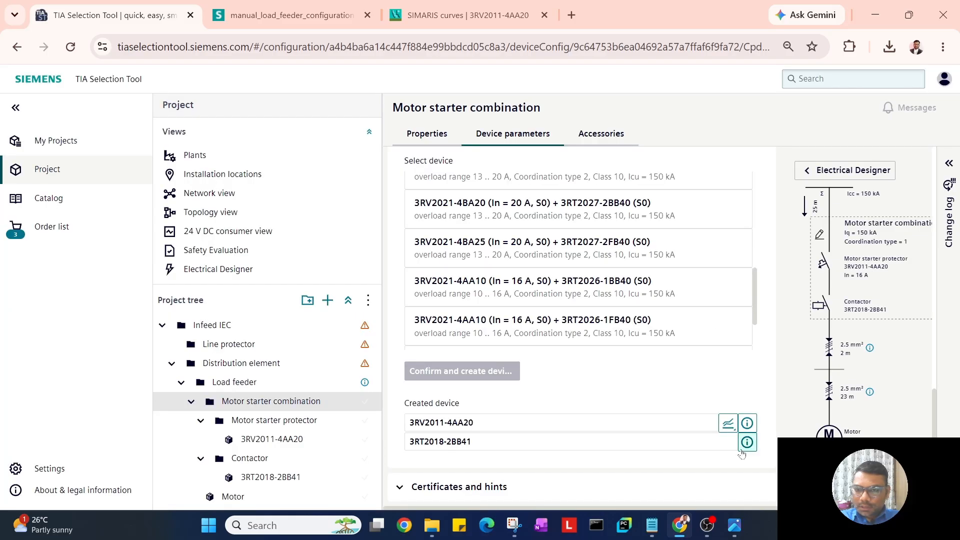
click(746, 443)
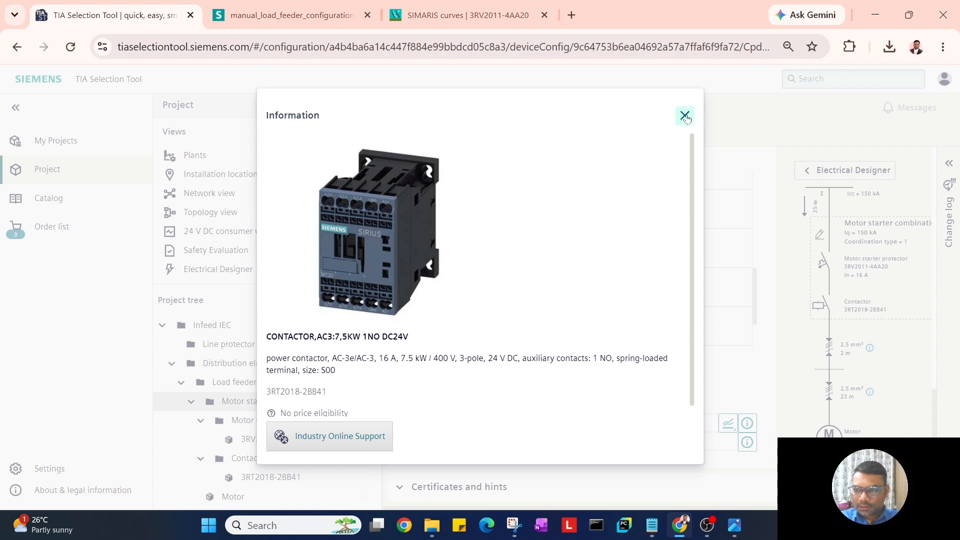
click(684, 115)
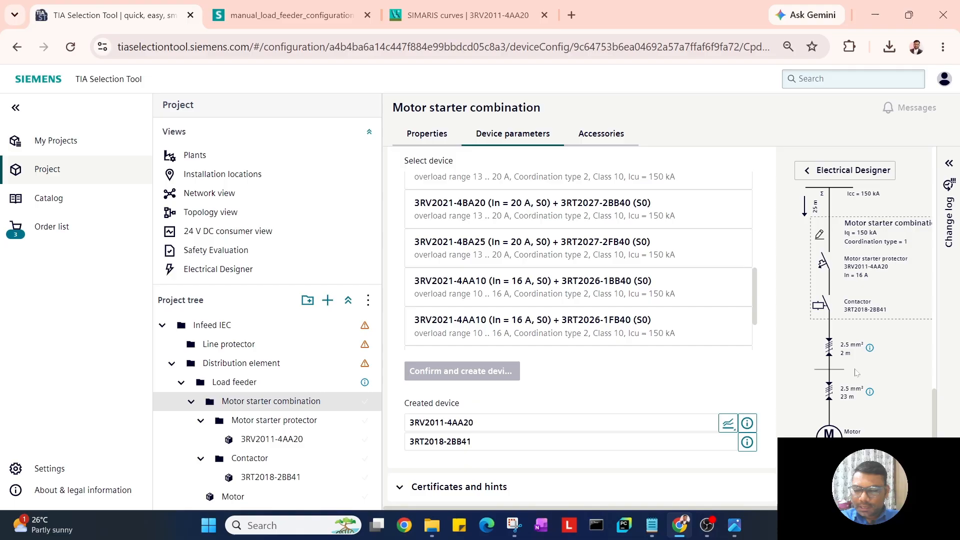
click(728, 424)
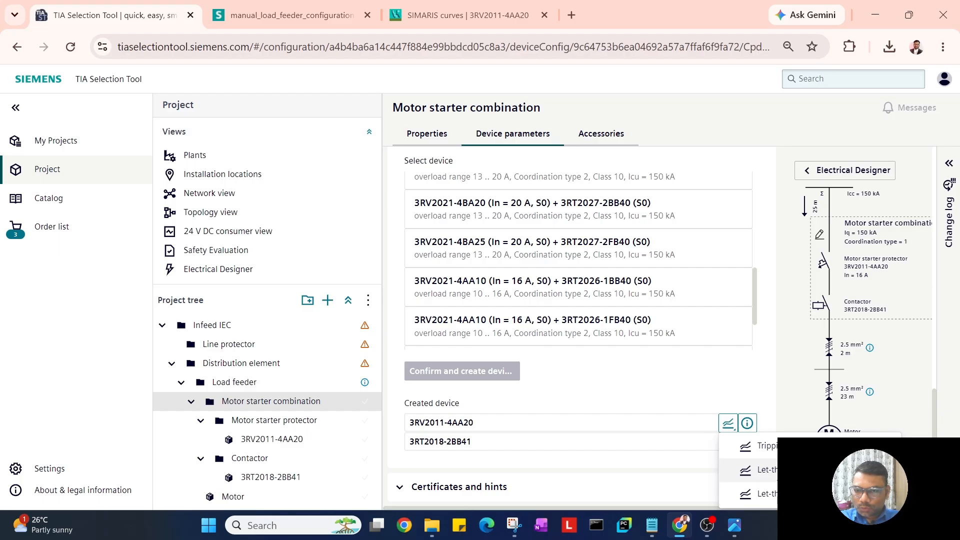
Choose the let-through energy curve for 3RV2011-4AA20, displayed at 415 V with Ir 10 A.
click(760, 470)
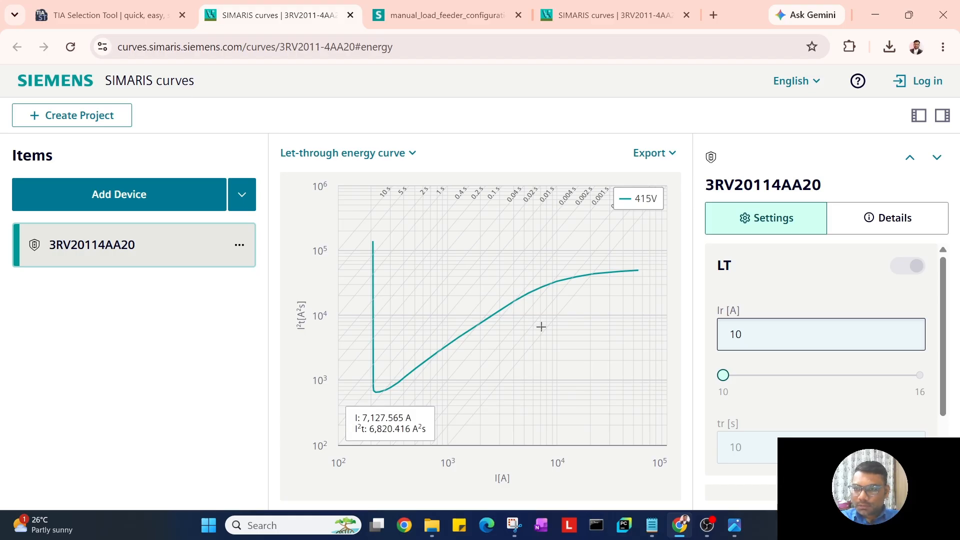
Back in TIA Selection Tool, switch the starter's start type from direct start to Reversing start.
click(122, 25)
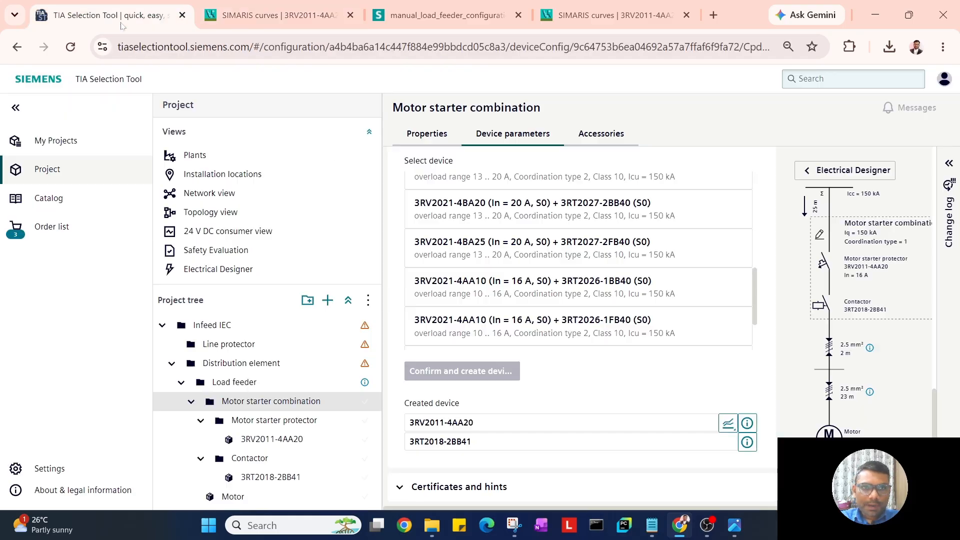
scroll(536, 314, up, 5)
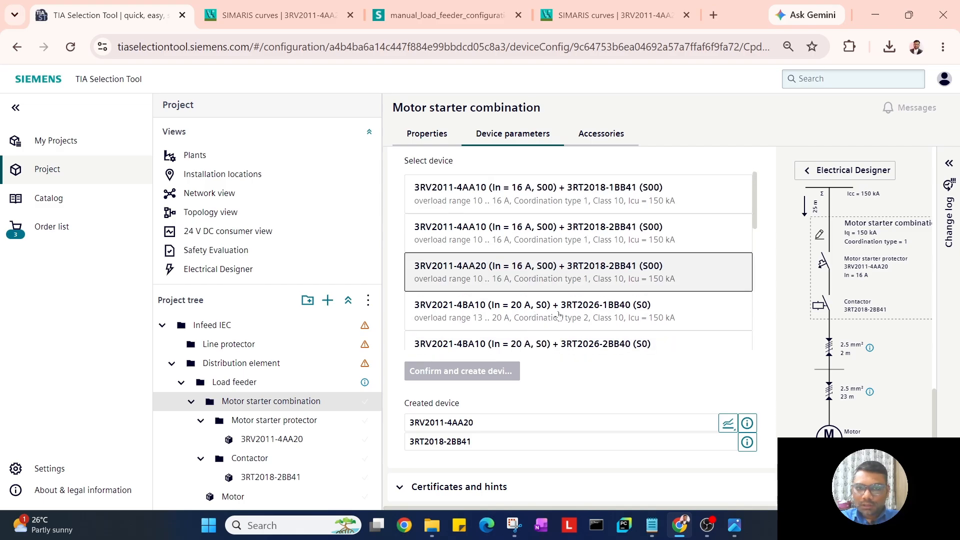
scroll(750, 309, up, 5)
scroll(755, 310, up, 3)
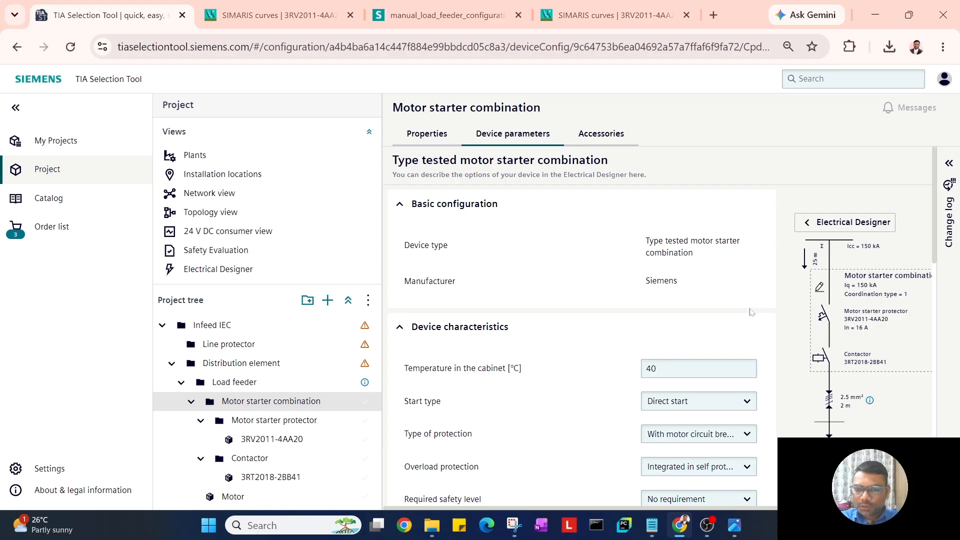
scroll(751, 310, down, 2)
click(747, 329)
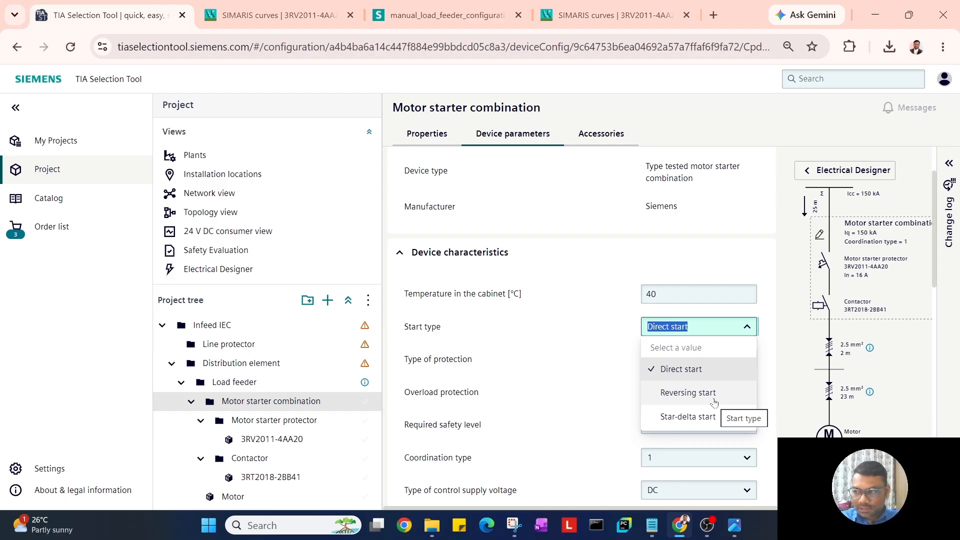
click(713, 403)
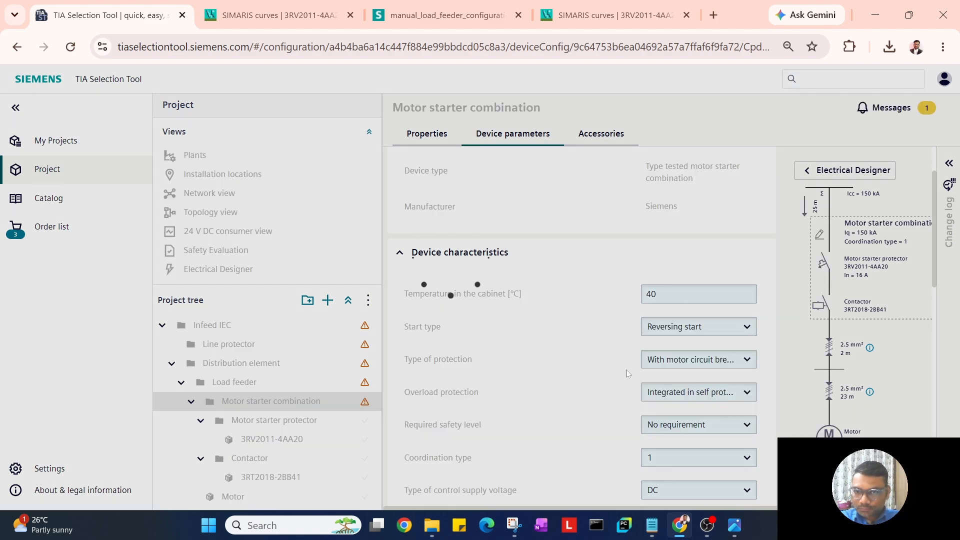
scroll(626, 370, down, 10)
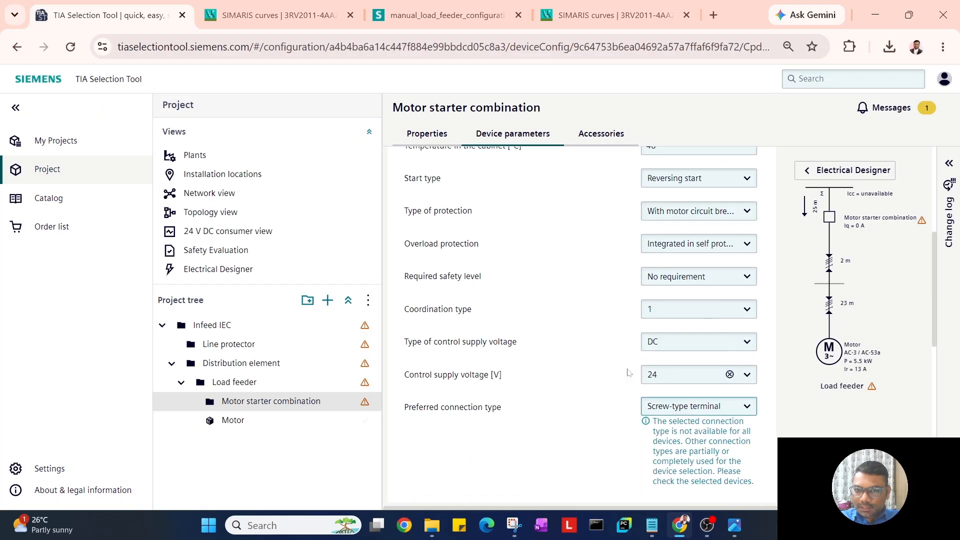
Create the 3RV2011-4AA10 protector and two 3RT2018-1BB42 contactors, then check the created device rows.
scroll(500, 410, down, 3)
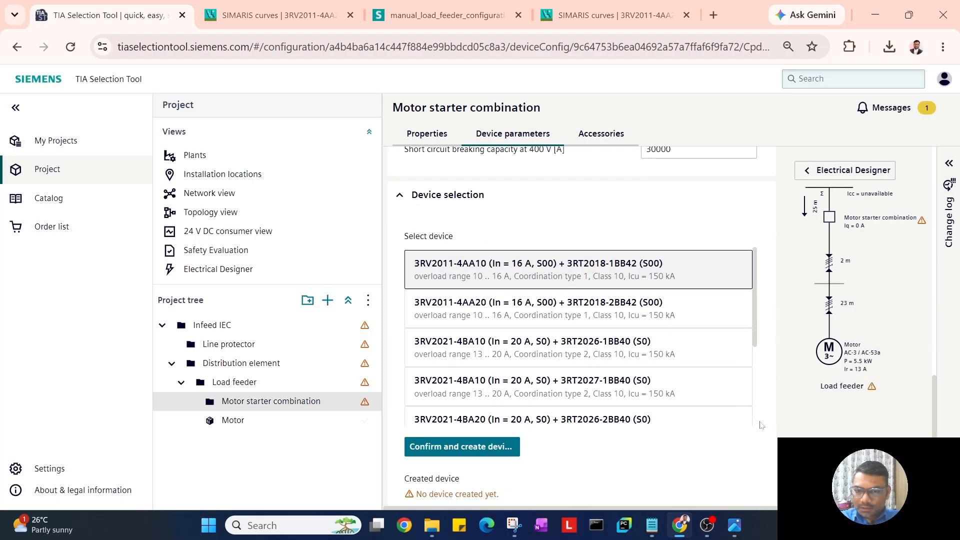
click(488, 410)
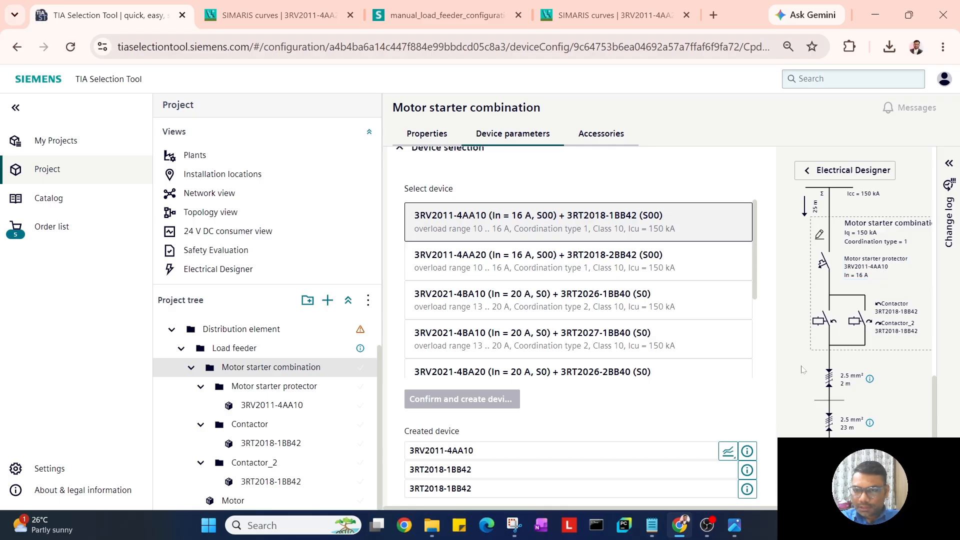
scroll(803, 370, up, 2)
scroll(803, 370, down, 4)
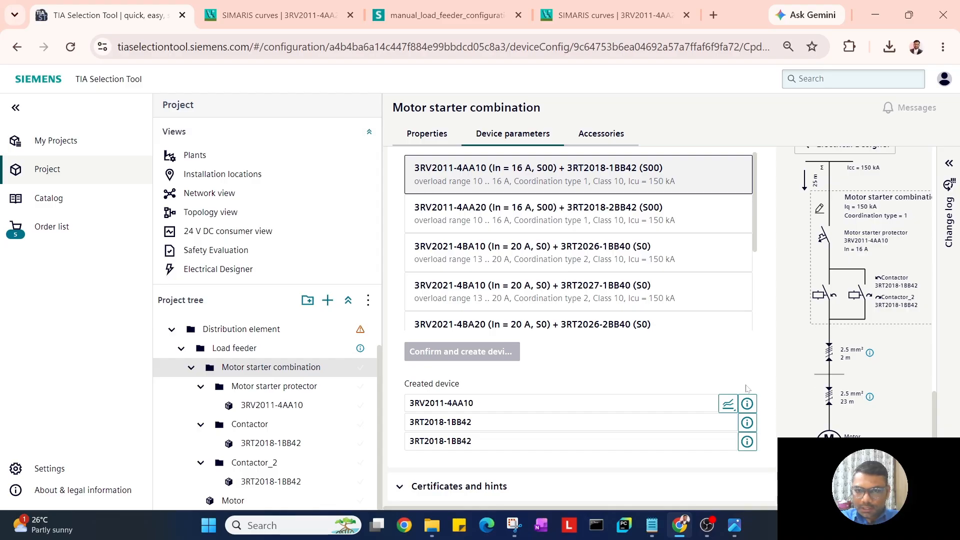
scroll(747, 389, up, 5)
scroll(747, 389, down, 5)
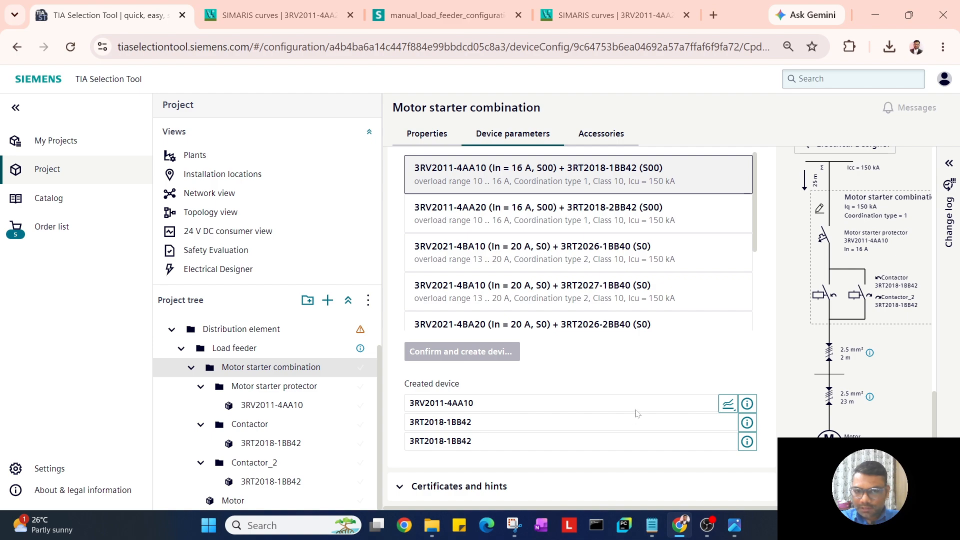
scroll(636, 413, up, 10)
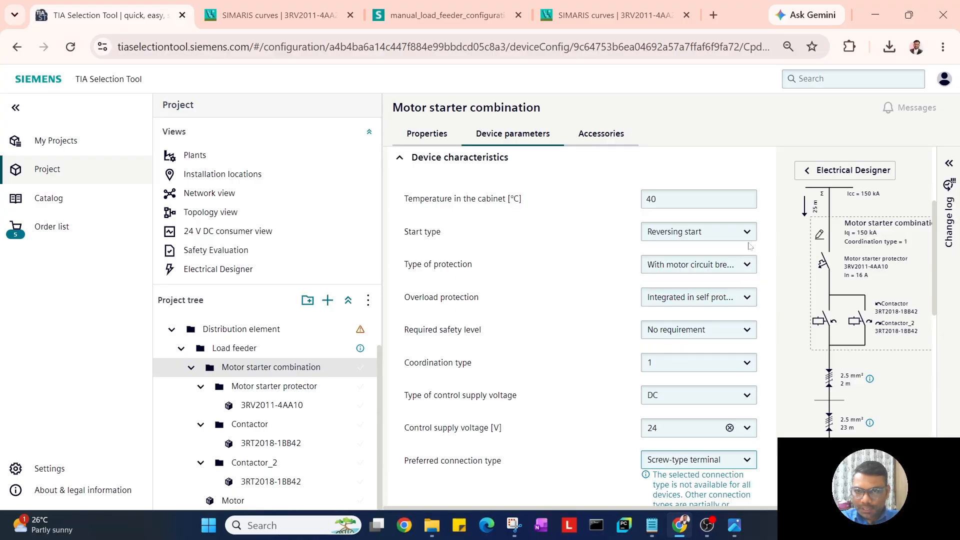
click(747, 239)
click(710, 321)
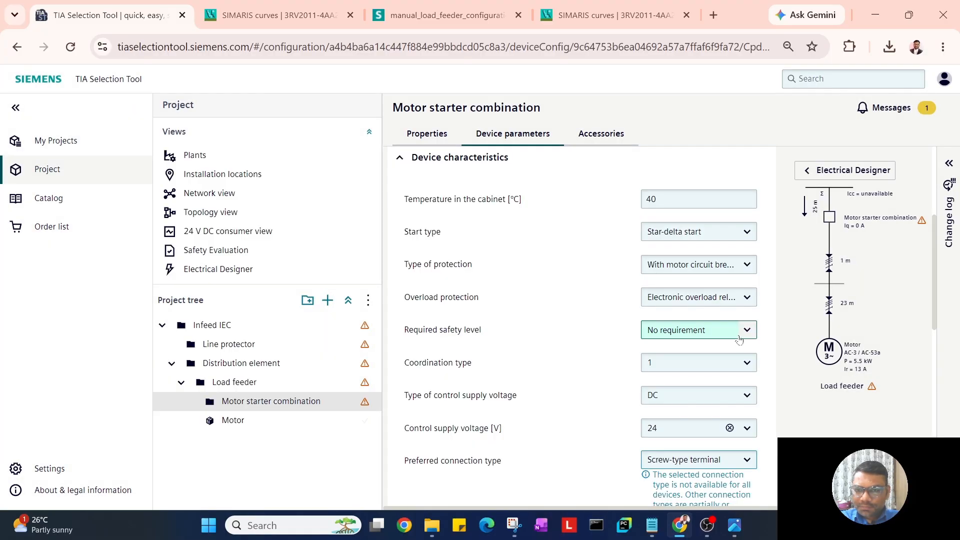
scroll(755, 342, down, 9)
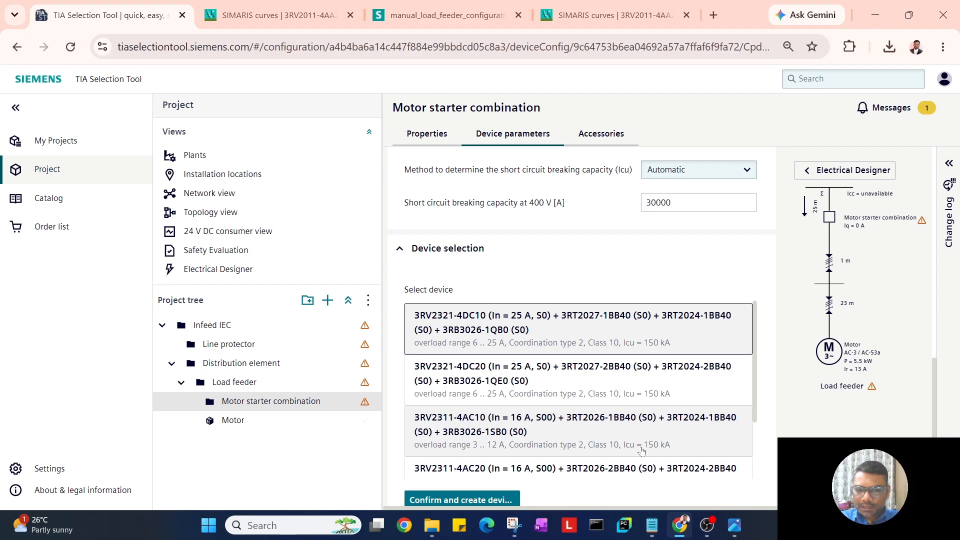
scroll(493, 450, down, 2)
click(486, 501)
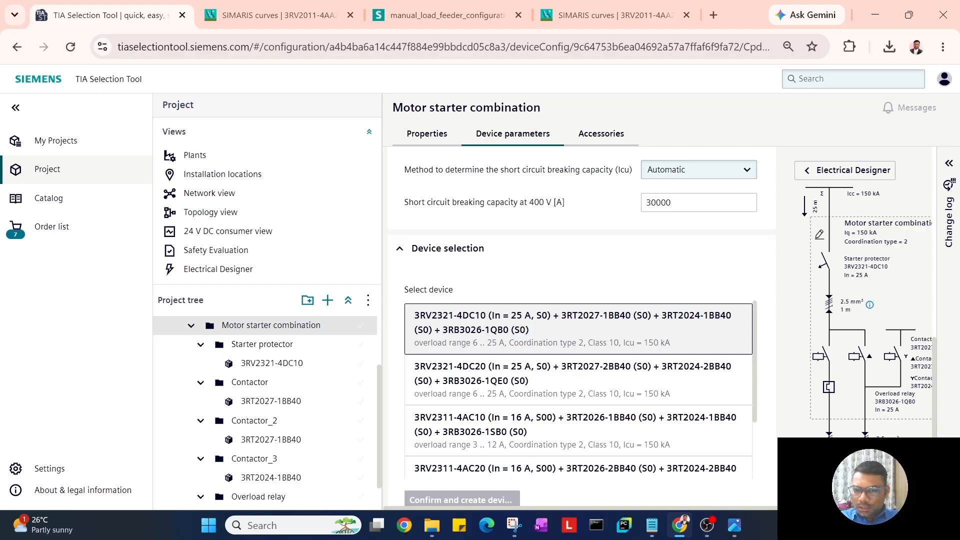
scroll(776, 509, right, 2)
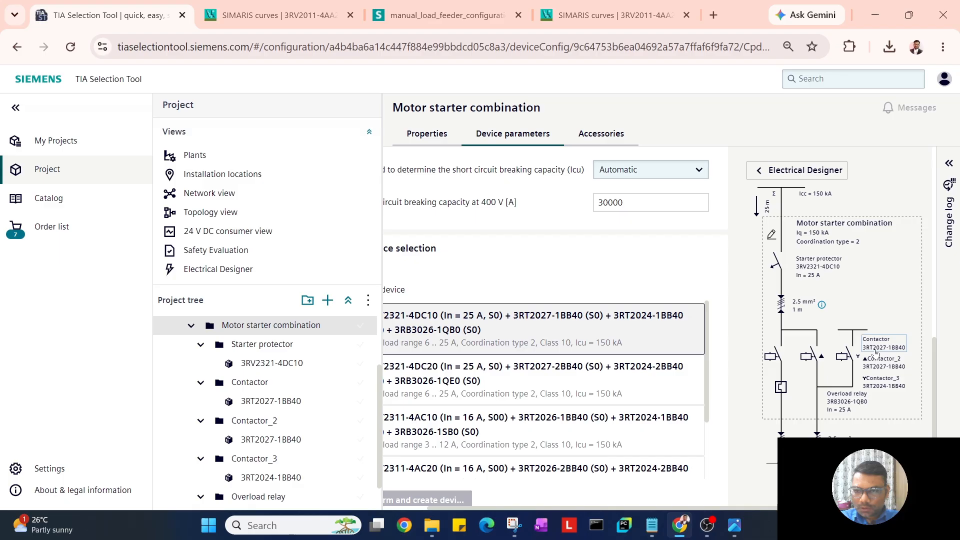
scroll(882, 387, down, 1)
scroll(881, 387, down, 3)
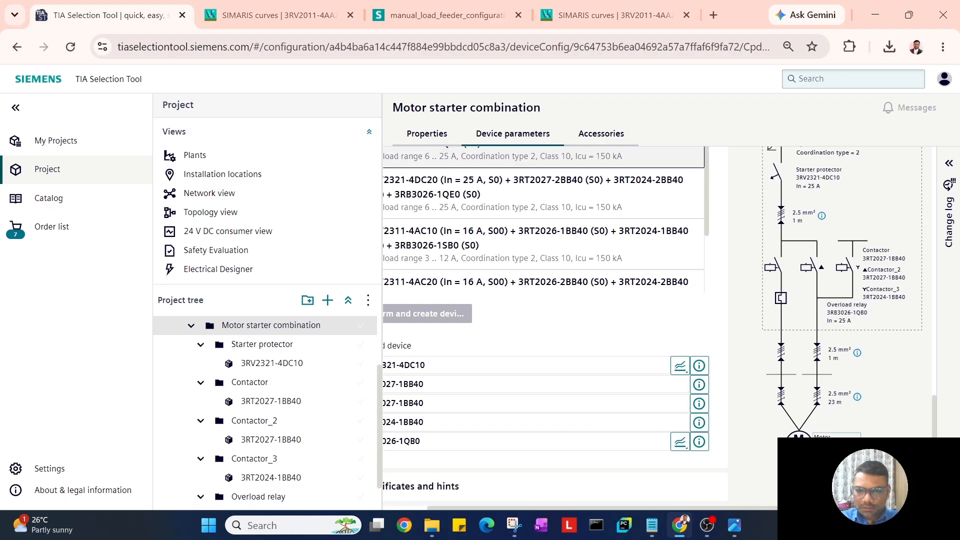
drag(591, 509, 530, 509)
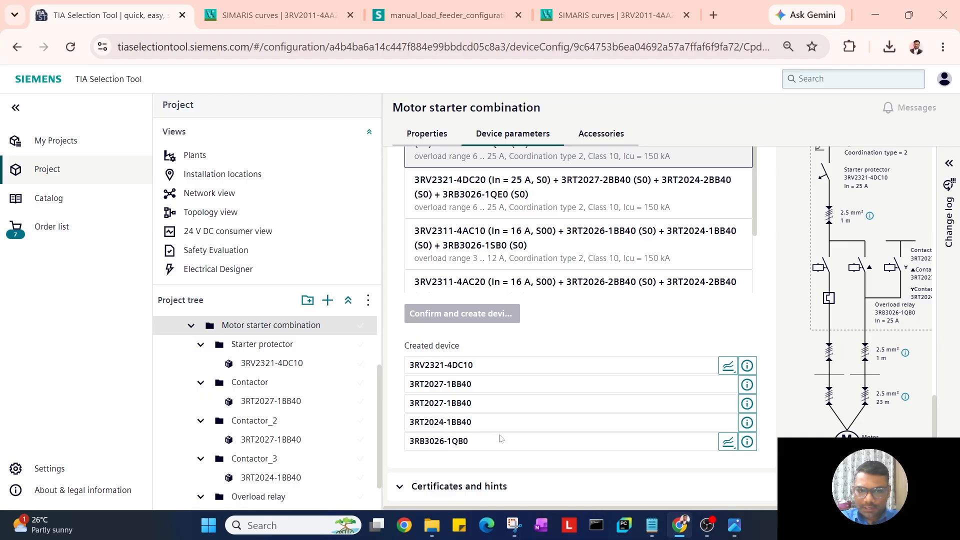
scroll(518, 425, up, 7)
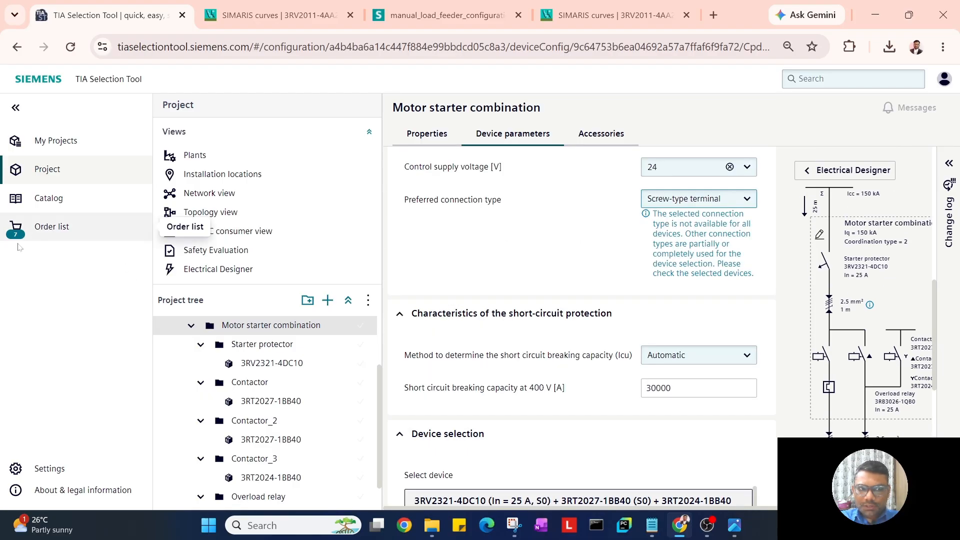
scroll(690, 314, up, 8)
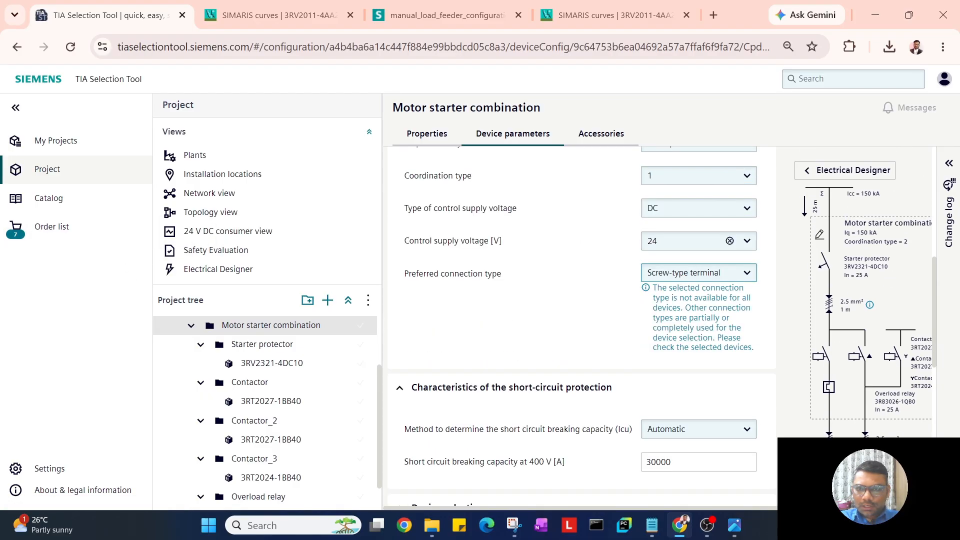
scroll(690, 314, down, 3)
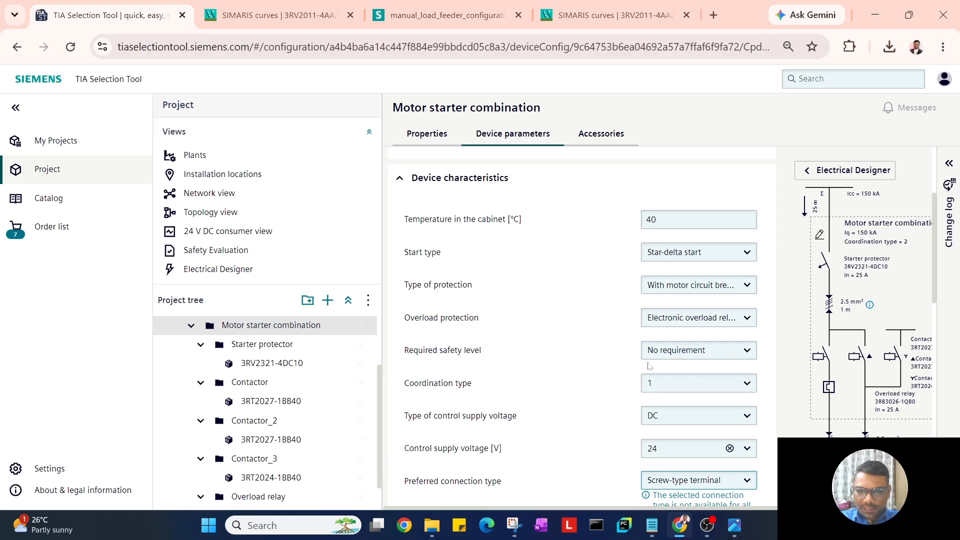
Require safety level PL c / SIL 1, keeping overdimensioning of the contactor's rated current unchanged.
click(745, 352)
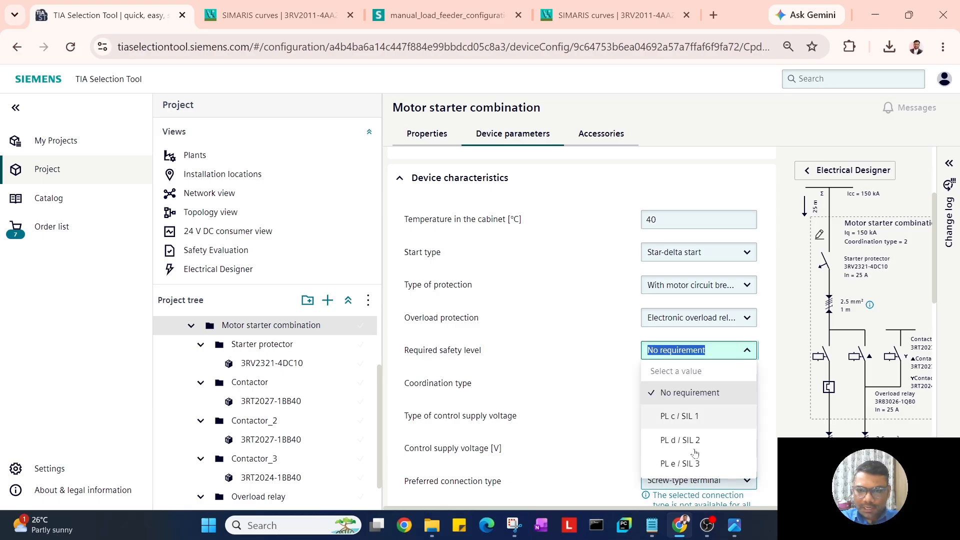
click(695, 424)
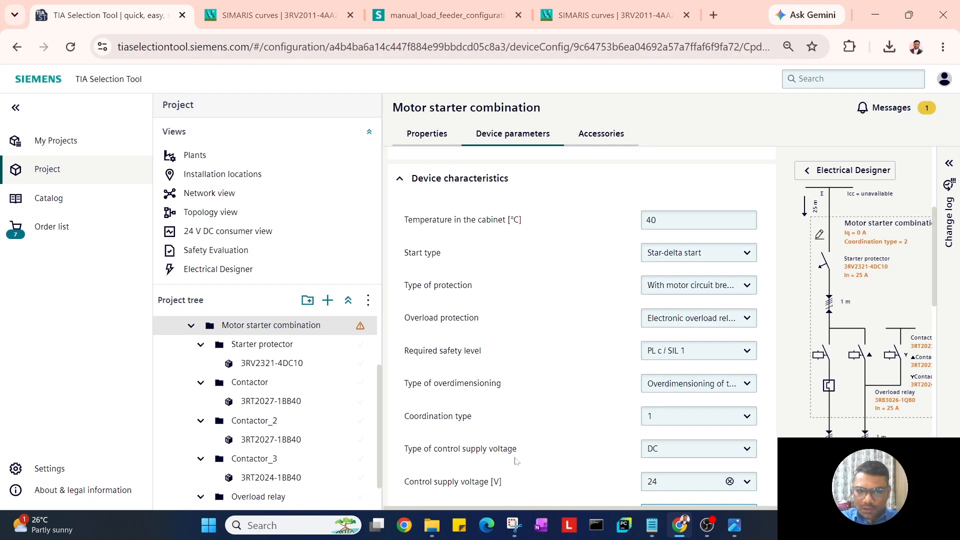
scroll(535, 455, down, 1)
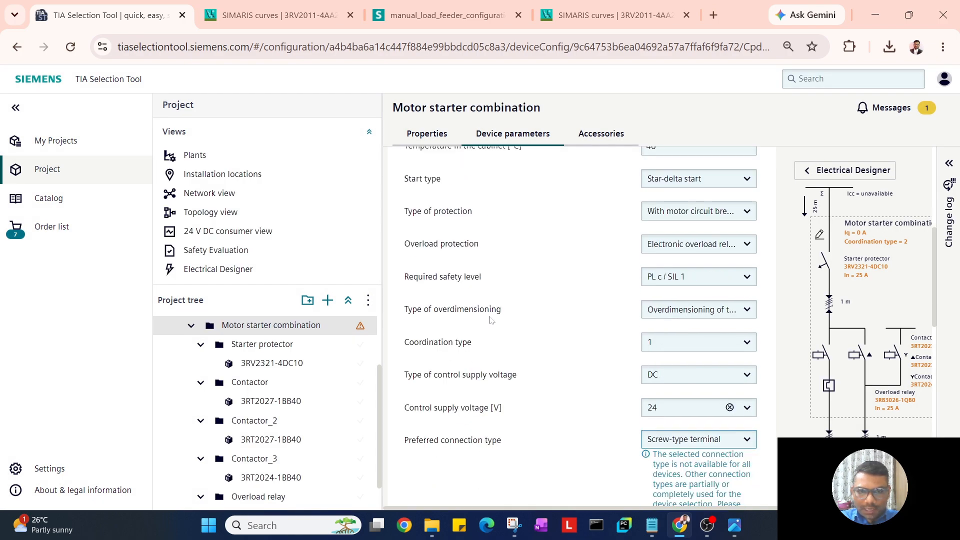
click(747, 309)
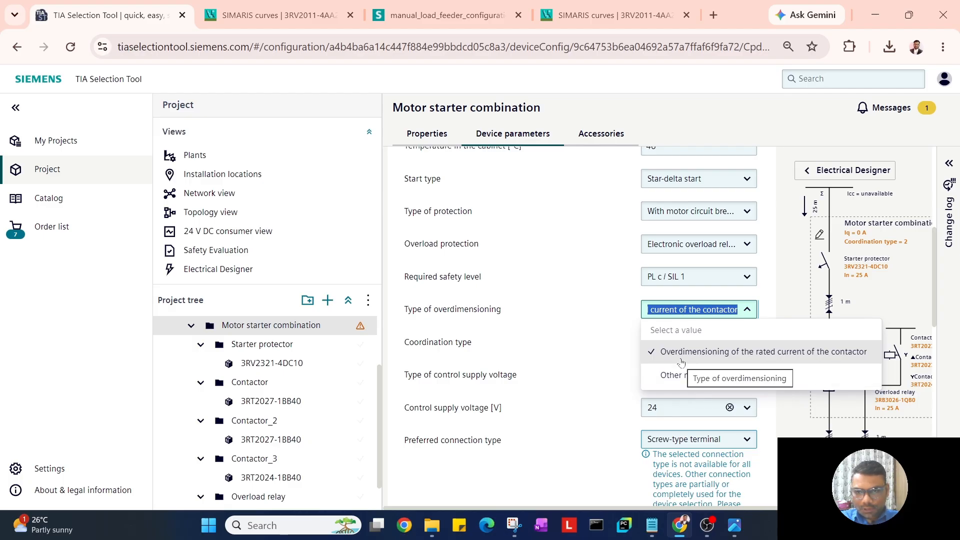
click(586, 350)
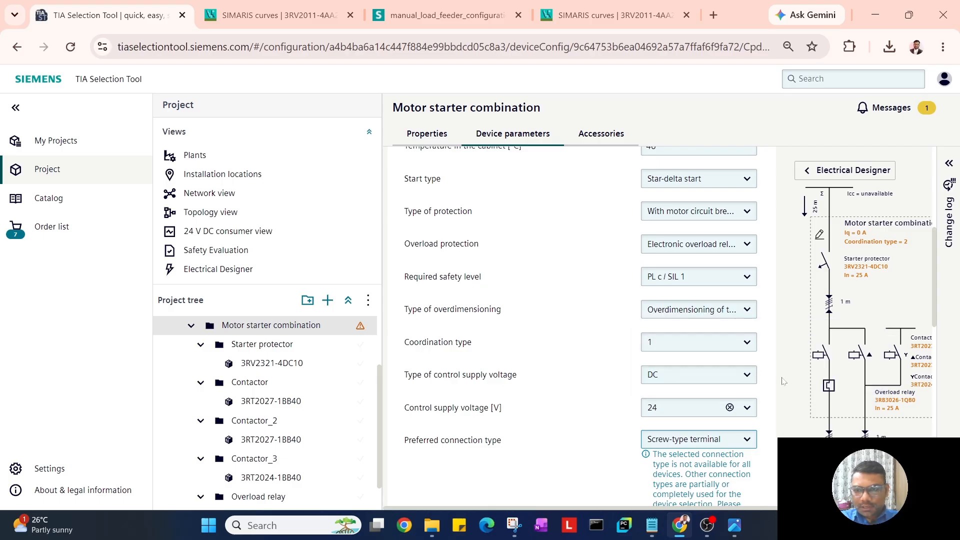
Confirm the device selection and create the safety-rated star-delta devices.
scroll(779, 380, down, 3)
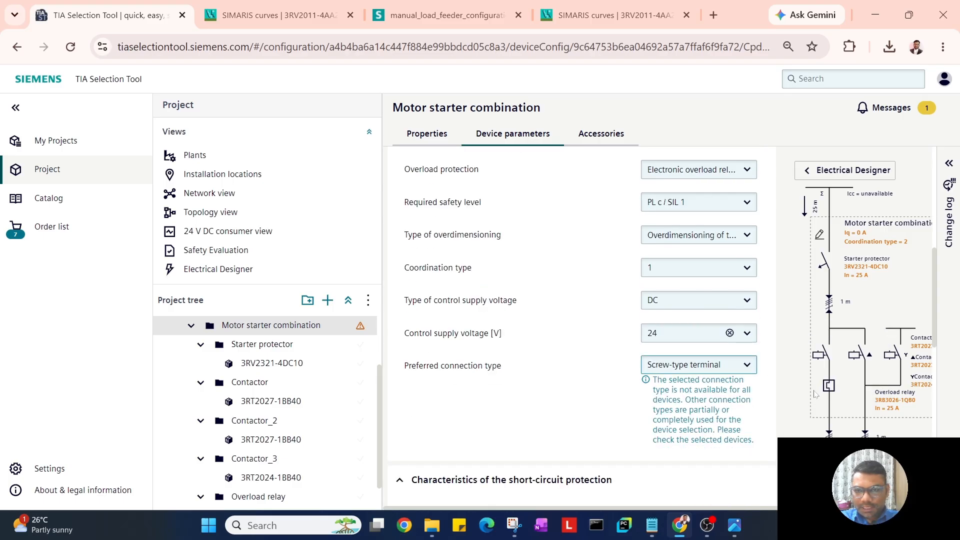
scroll(790, 395, down, 6)
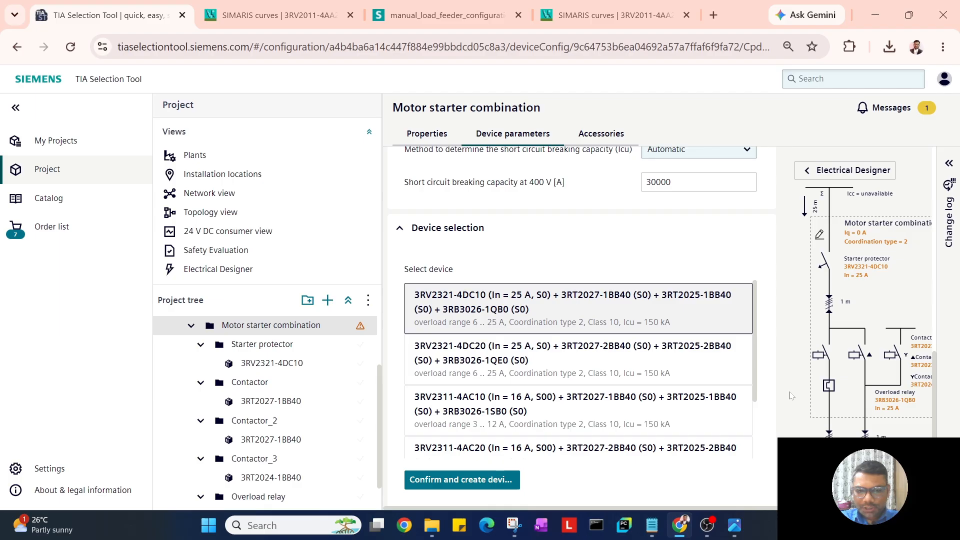
scroll(509, 443, down, 4)
click(462, 286)
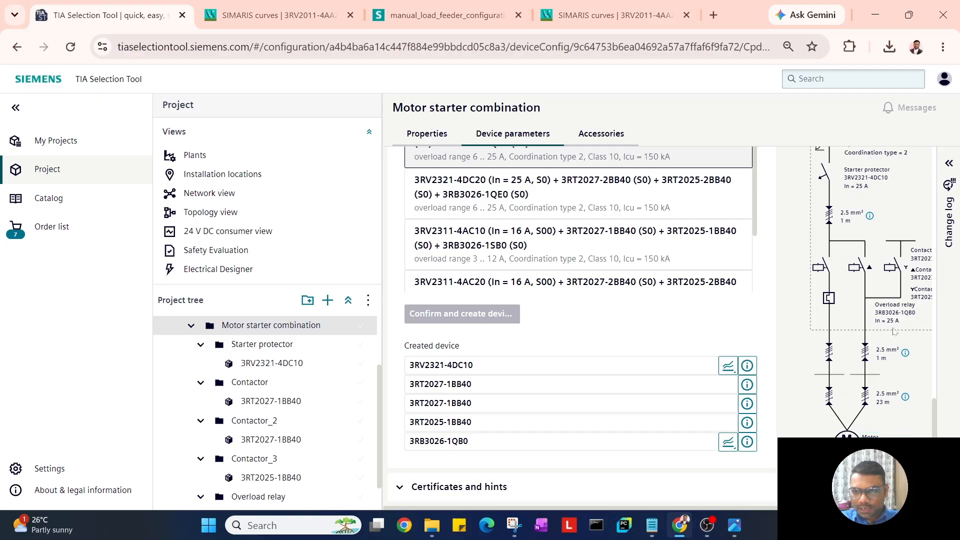
scroll(910, 321, right, 2)
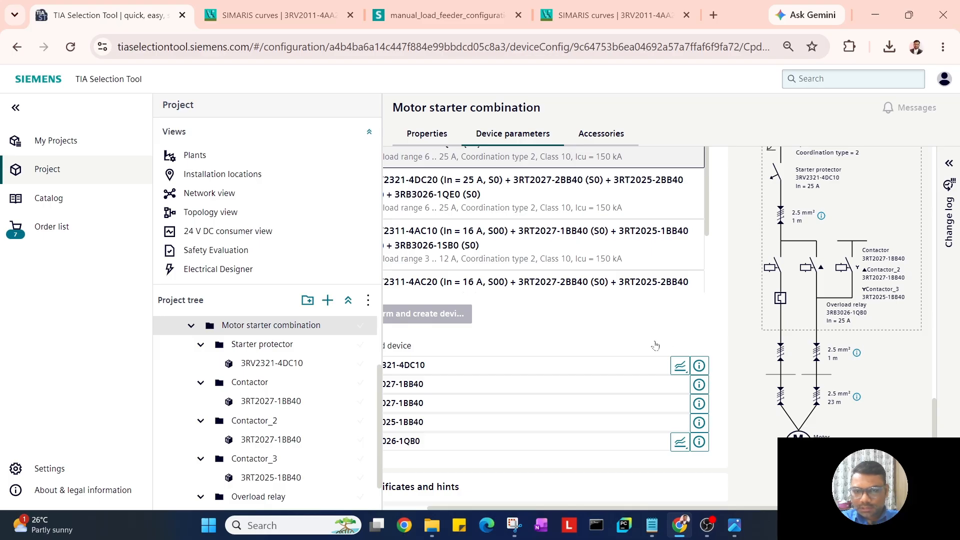
scroll(653, 343, up, 6)
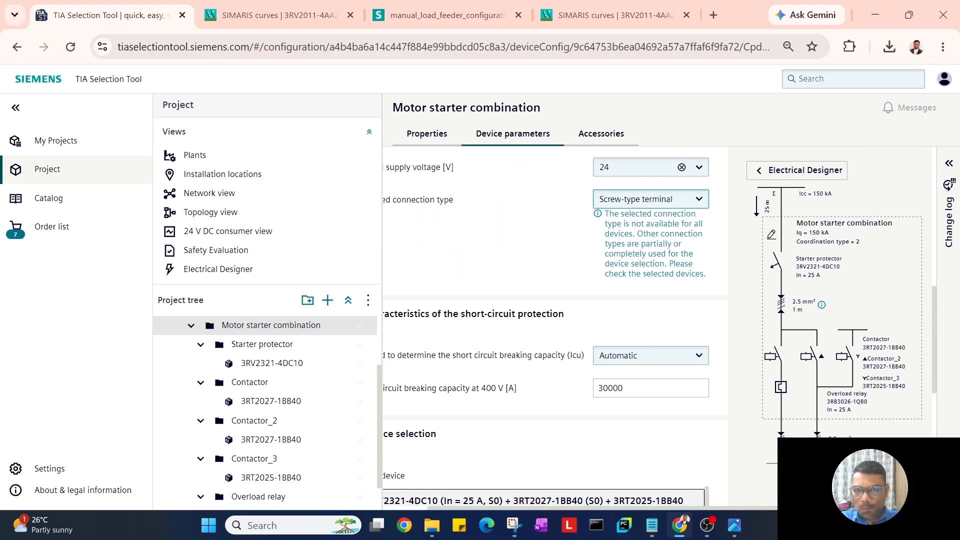
scroll(650, 316, up, 3)
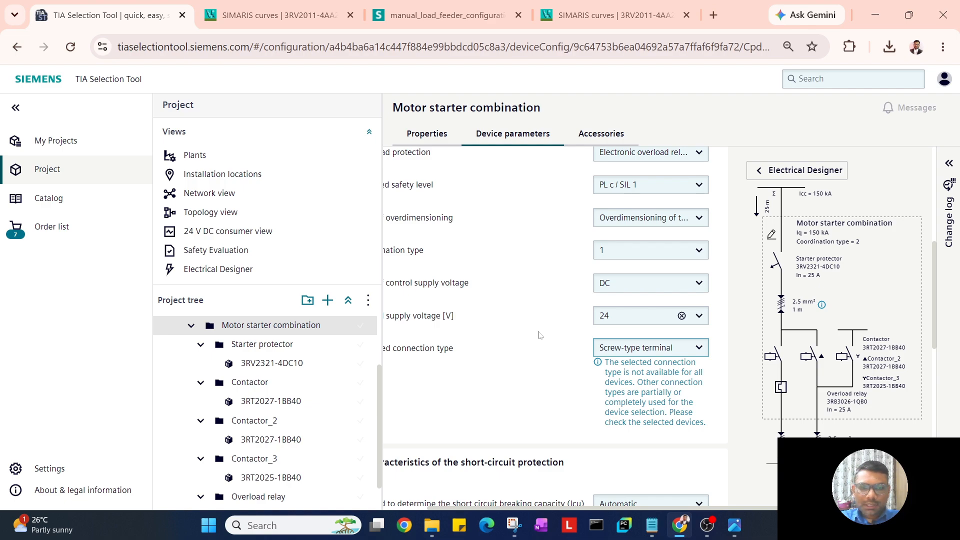
scroll(540, 335, up, 4)
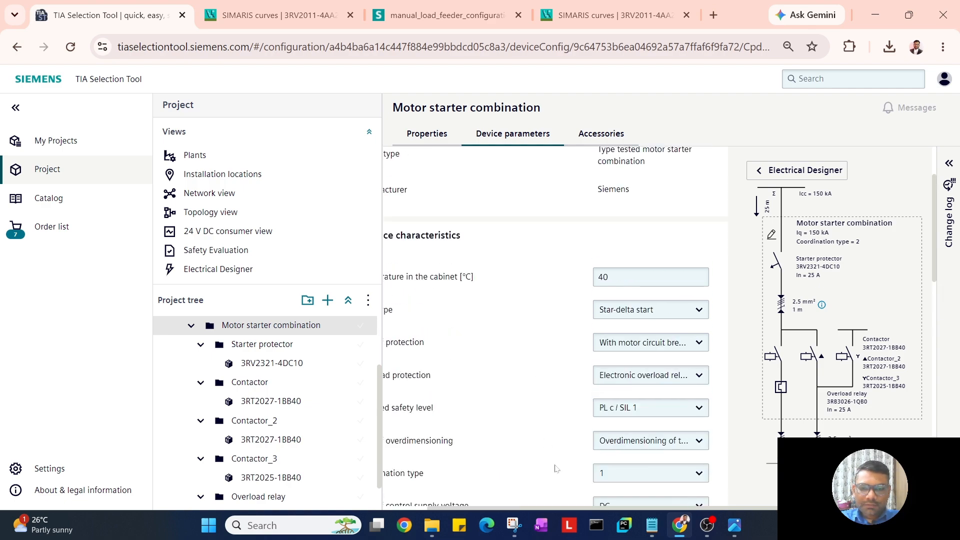
In Electrical Designer, open the settings of the 2.5 mm², 1 m in-cabinet cable.
click(556, 509)
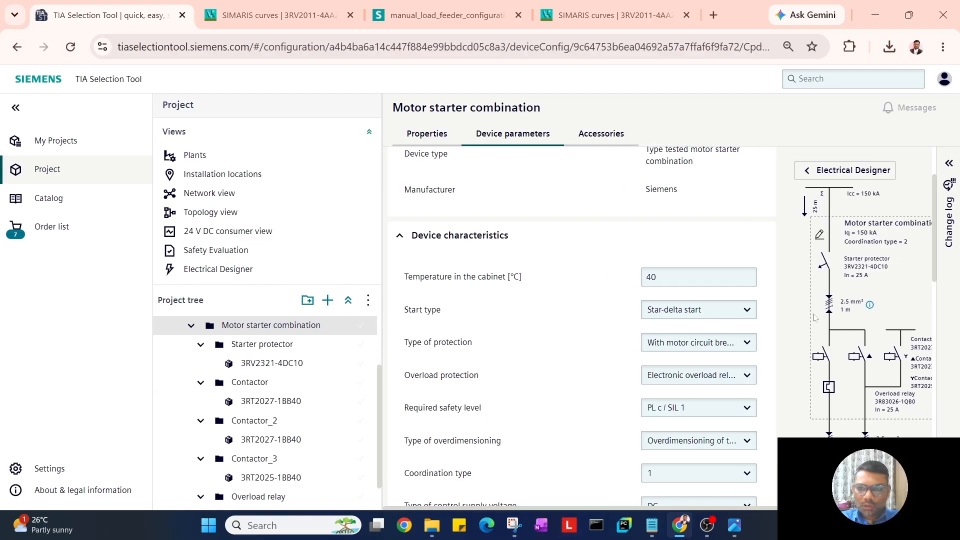
click(850, 170)
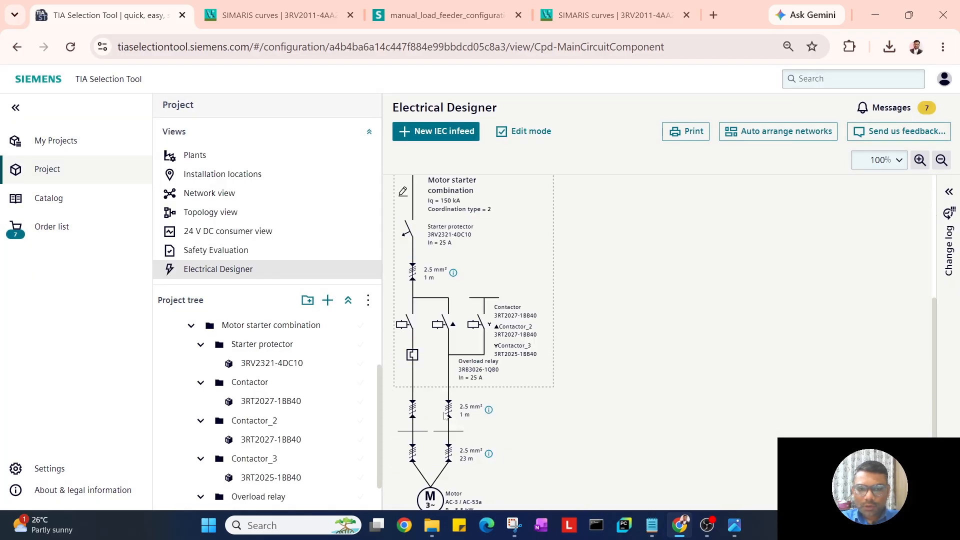
click(448, 416)
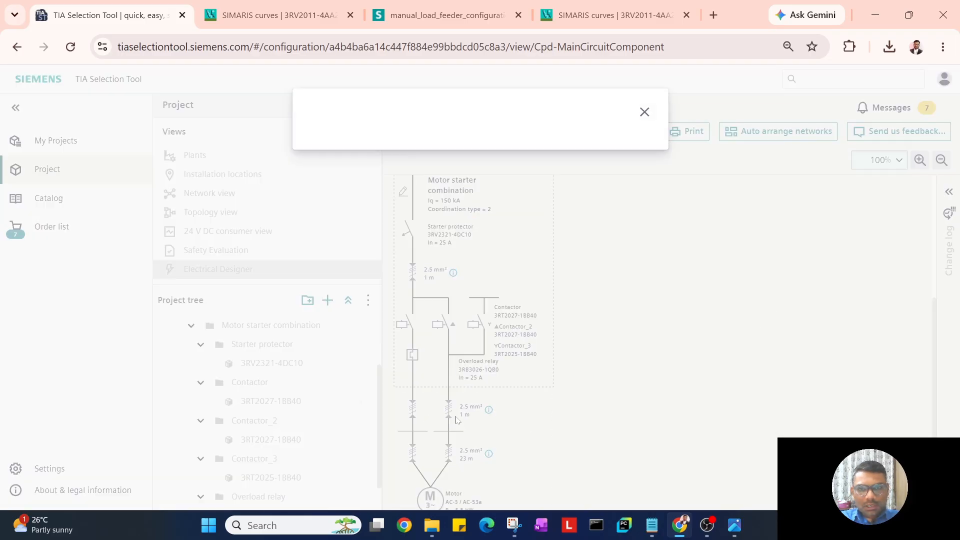